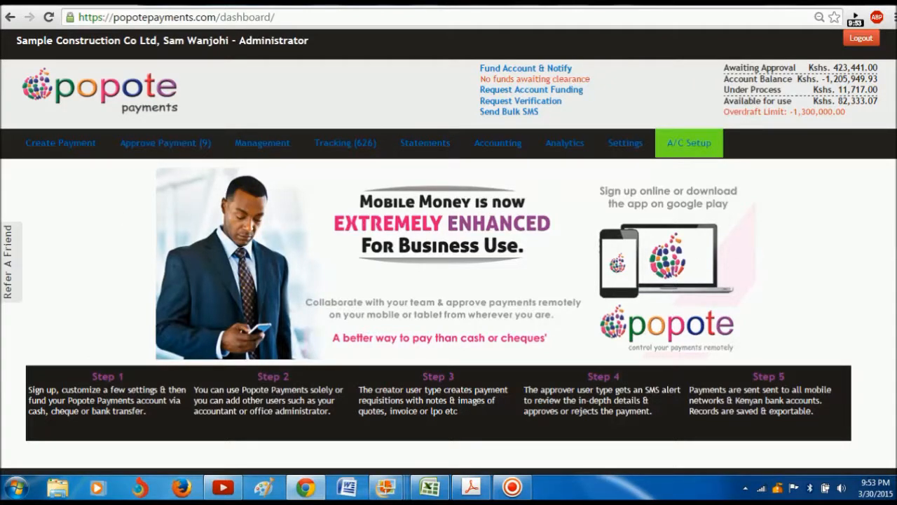
# Step: Go to the Fund Account & Notify page to see the CBA deposit details and notification form
pyautogui.moveTo(690, 148)
pyautogui.click(507, 70)
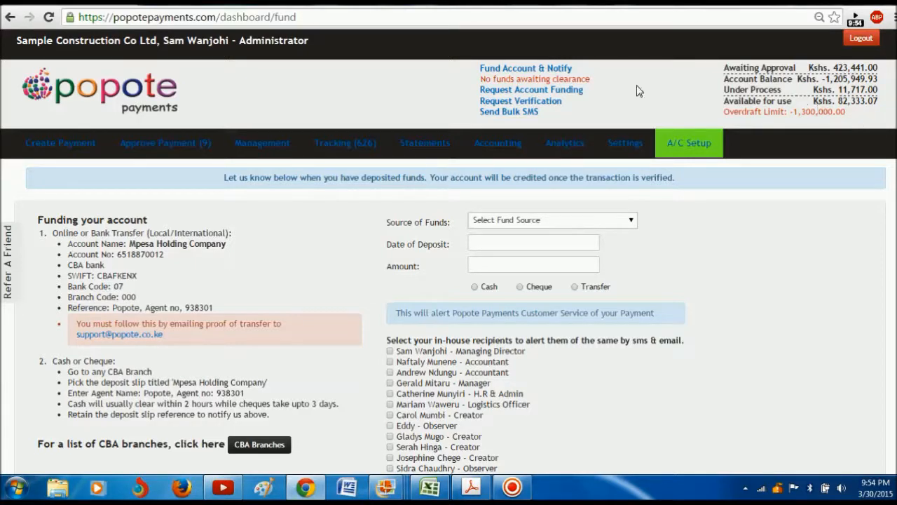
pyautogui.moveTo(294, 136)
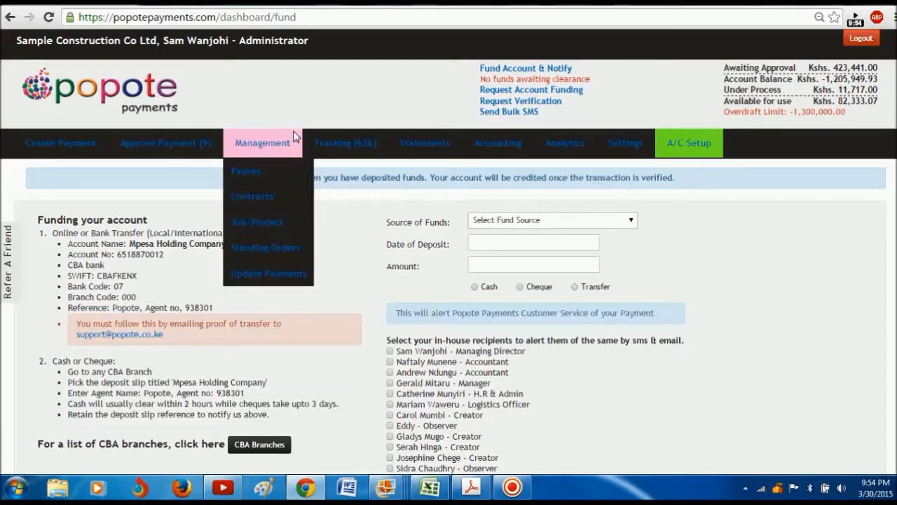
# Step: On the Payees page, set the new payee type to Mobile Number, then view the Mobile Numbers list
pyautogui.click(253, 176)
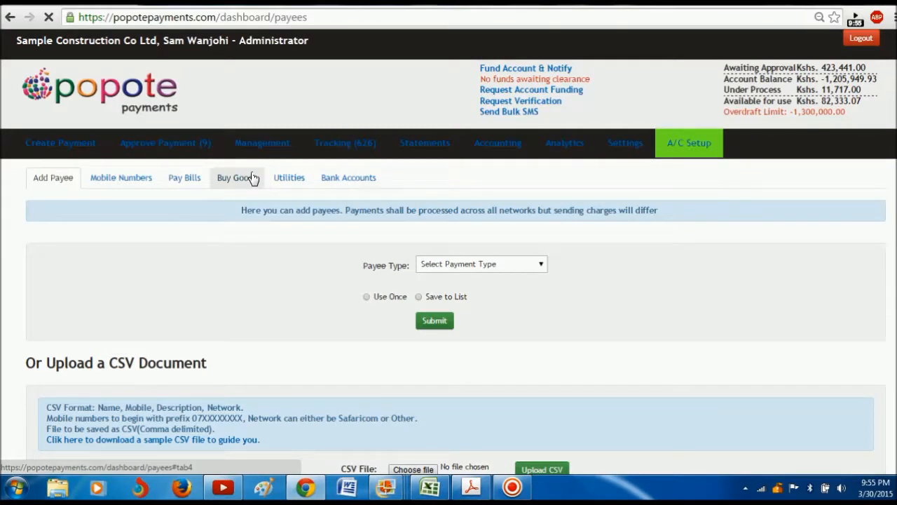
pyautogui.click(545, 266)
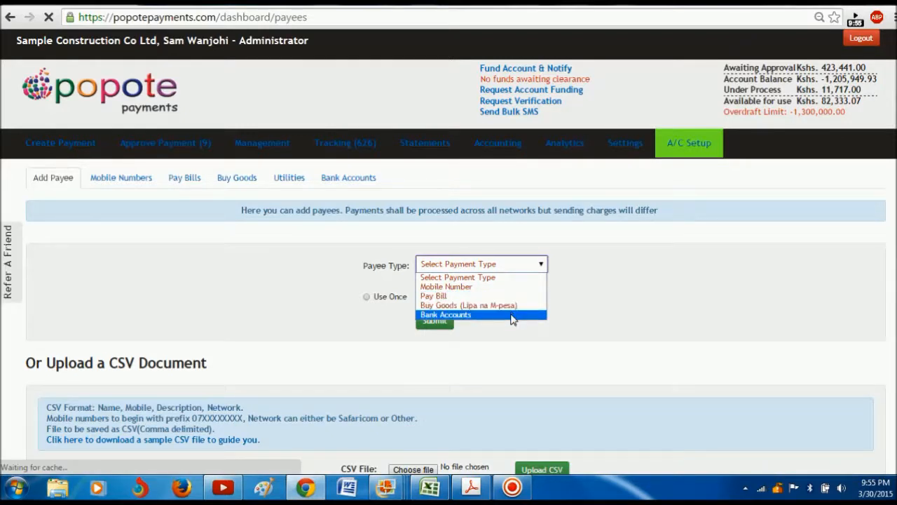
pyautogui.click(477, 287)
pyautogui.click(477, 288)
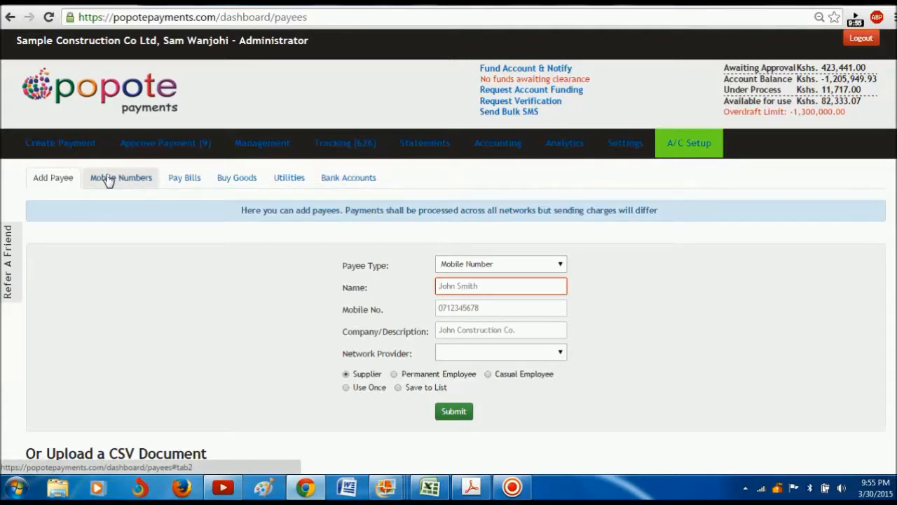
pyautogui.click(137, 180)
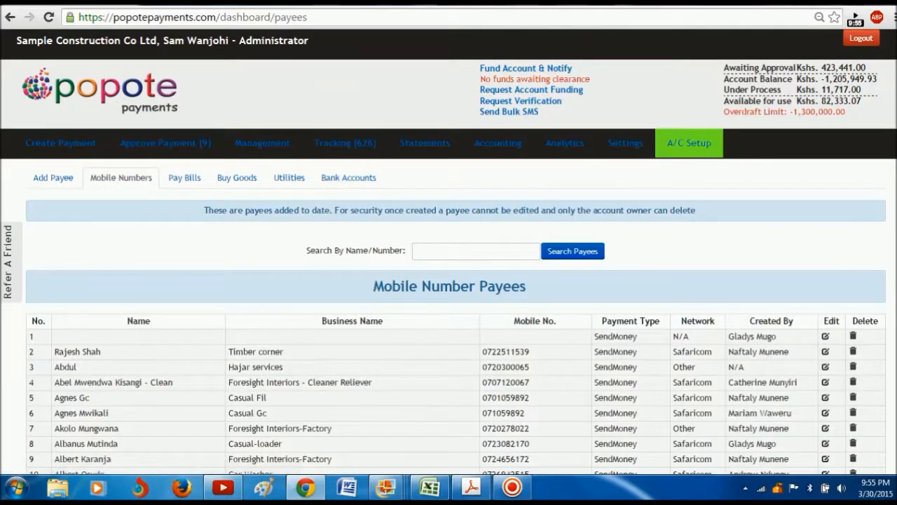
# Step: Look through the Mobile Number payees, then switch to the Pay Bill payees list
pyautogui.scroll(-10, 449, 280)
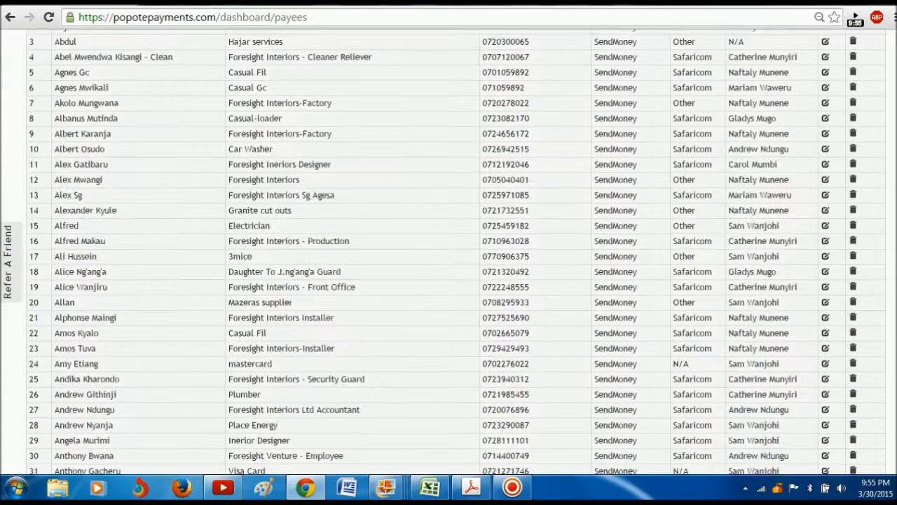
pyautogui.scroll(10, 449, 280)
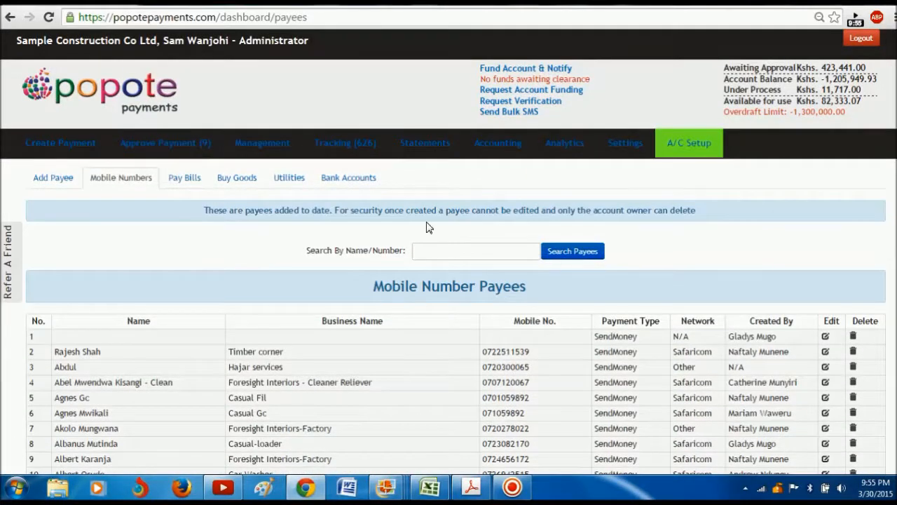
pyautogui.click(192, 184)
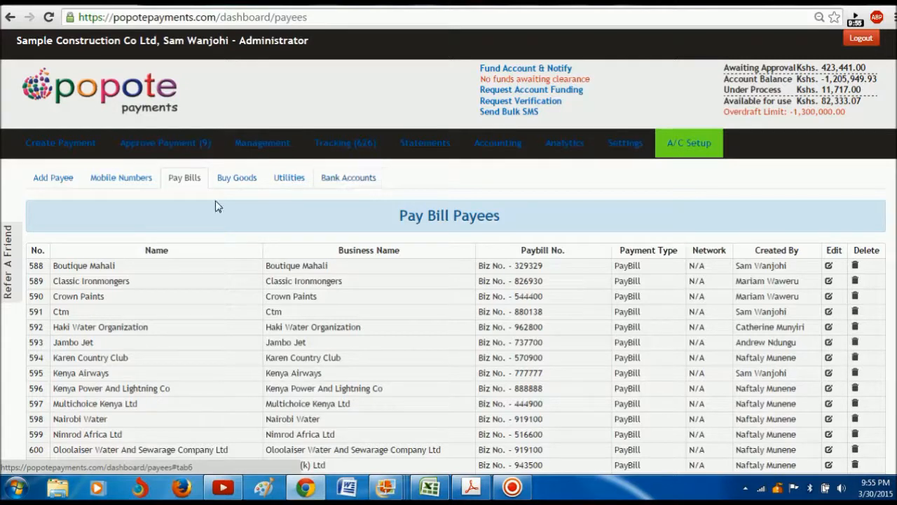
pyautogui.moveTo(53, 150)
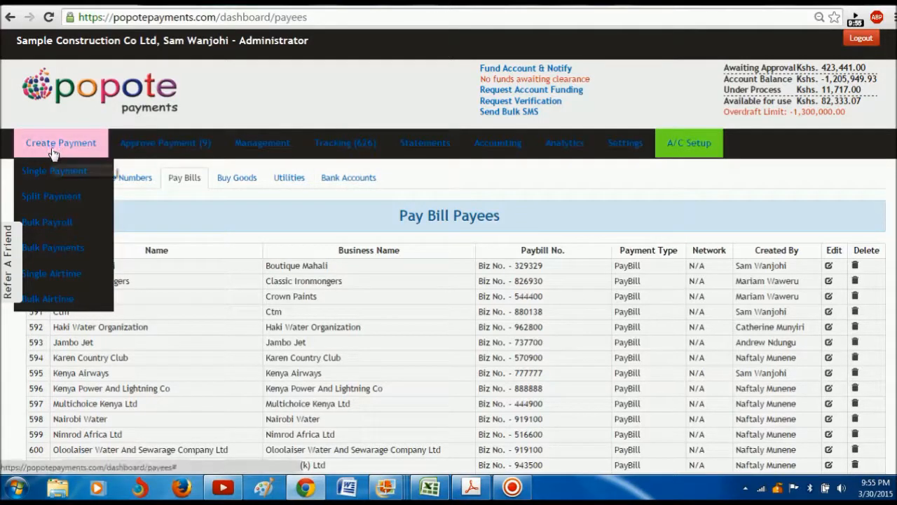
# Step: Start a new Single Payment and bring up its Payment Type choices
pyautogui.click(55, 175)
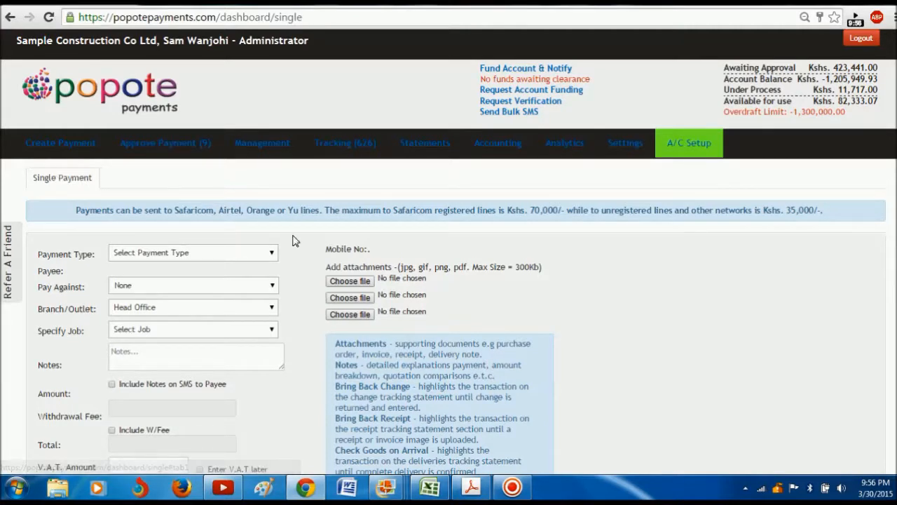
pyautogui.scroll(-3, 449, 281)
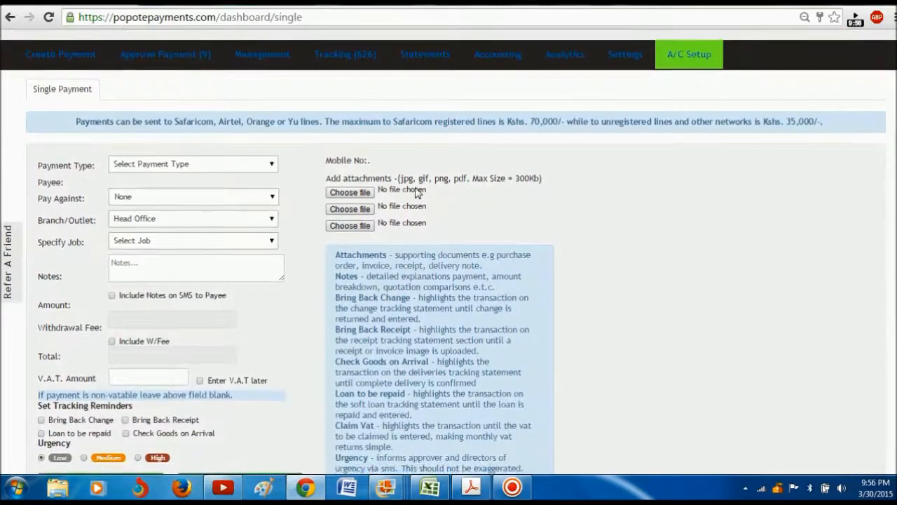
pyautogui.click(271, 169)
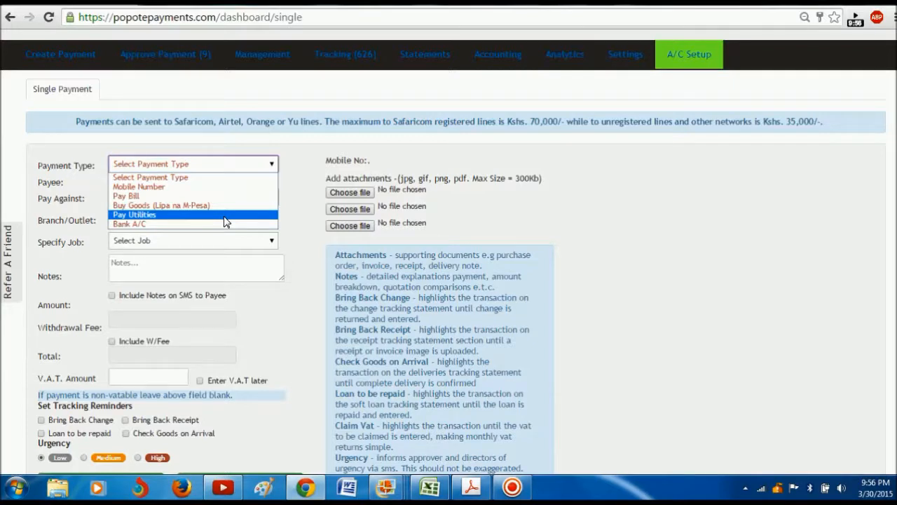
# Step: Make it a Mobile Number payment to the Granite cut outs payee
pyautogui.click(203, 186)
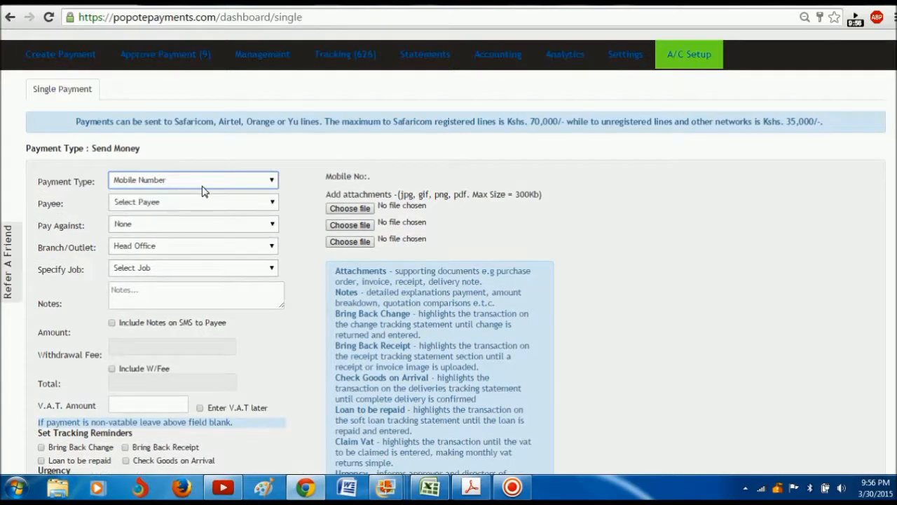
pyautogui.click(275, 203)
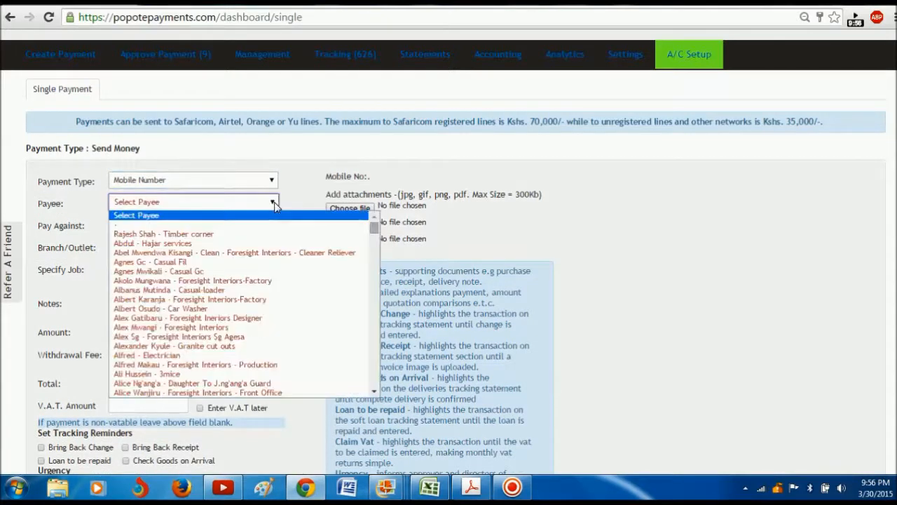
pyautogui.click(232, 346)
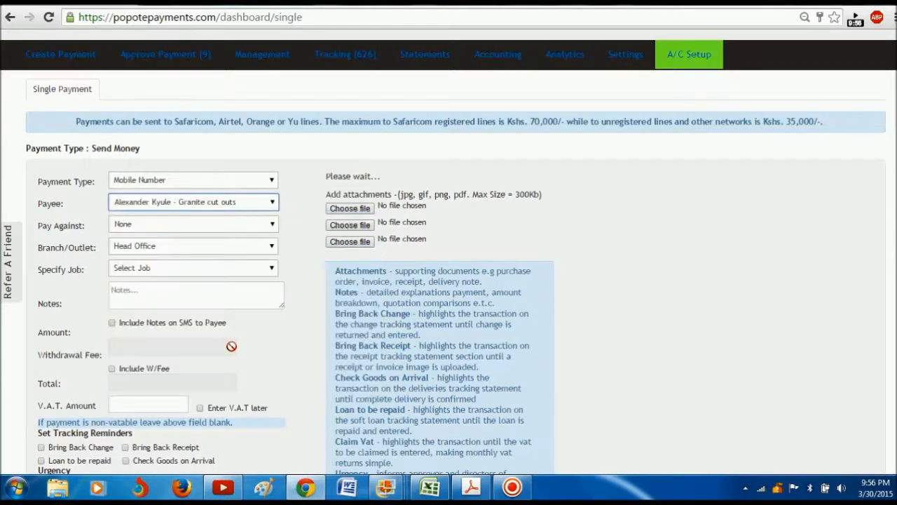
# Step: Charge the payment against reference 00000 - Purchases To Site
pyautogui.click(271, 224)
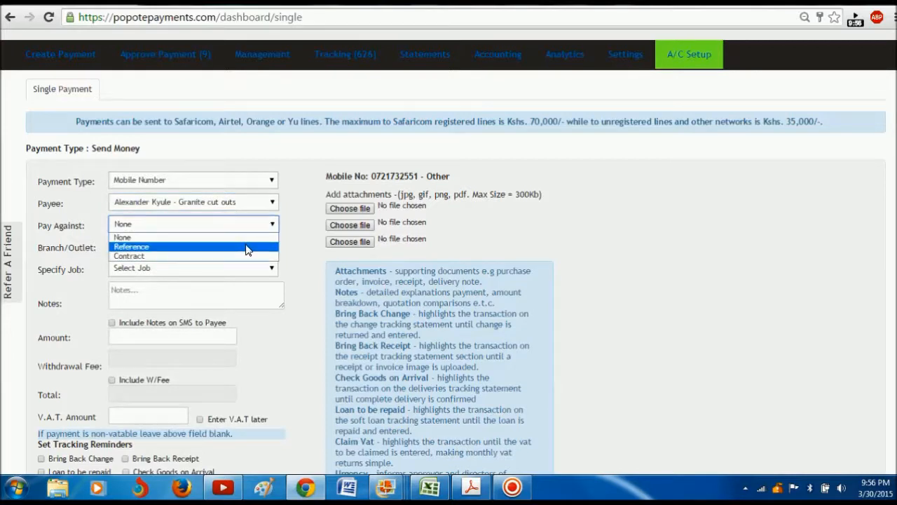
pyautogui.click(246, 247)
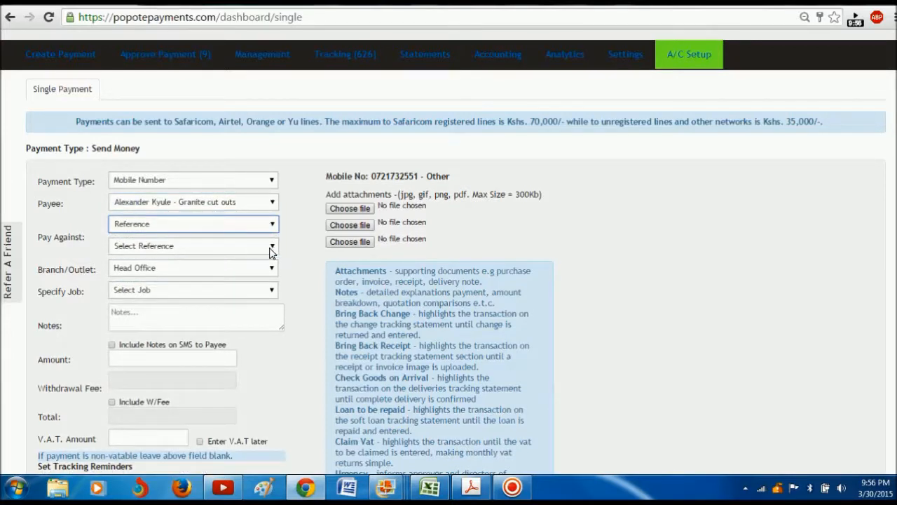
pyautogui.click(272, 246)
pyautogui.moveTo(273, 278); pyautogui.dragTo(274, 348)
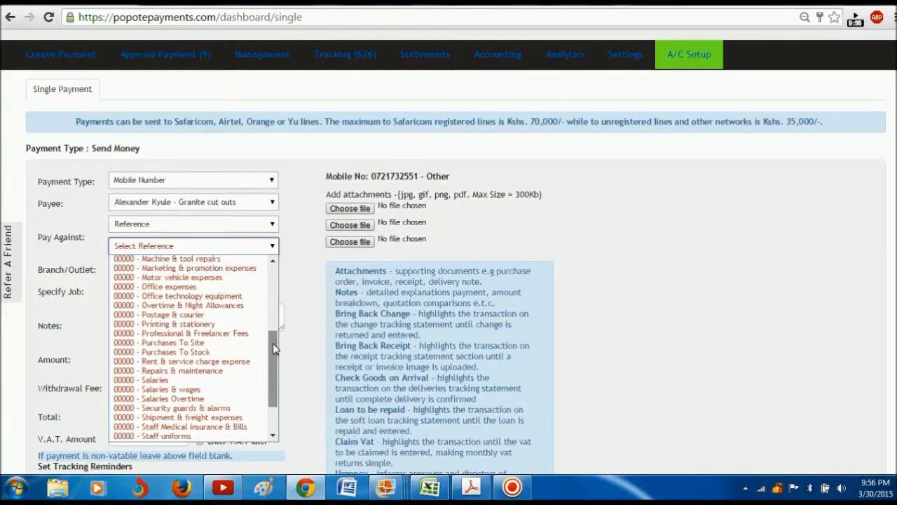
pyautogui.click(233, 342)
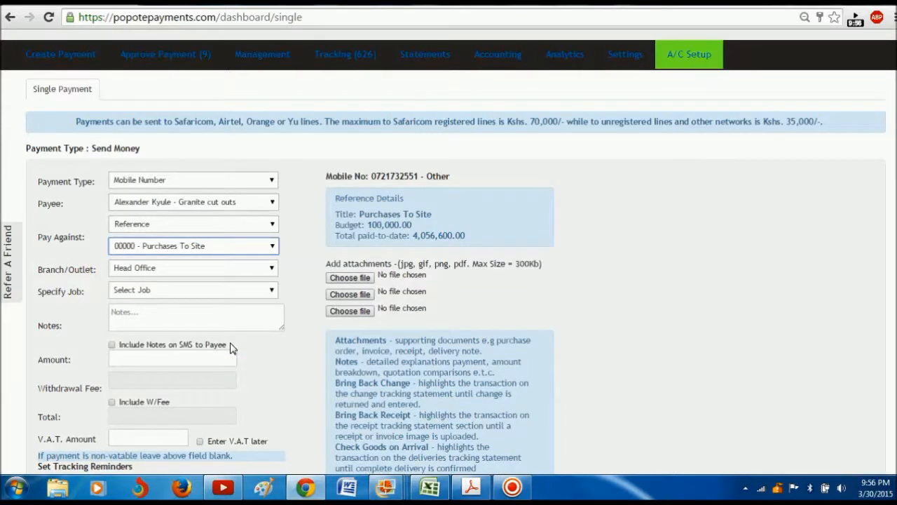
pyautogui.click(201, 247)
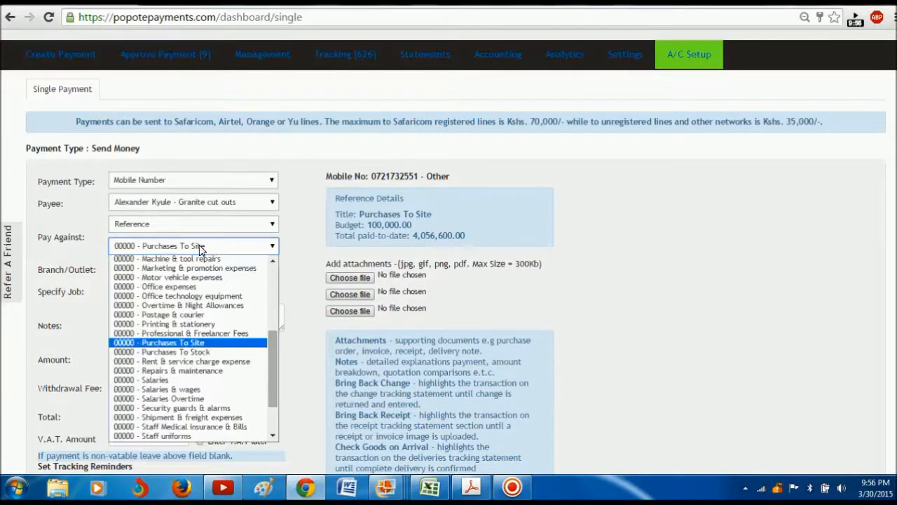
pyautogui.click(216, 343)
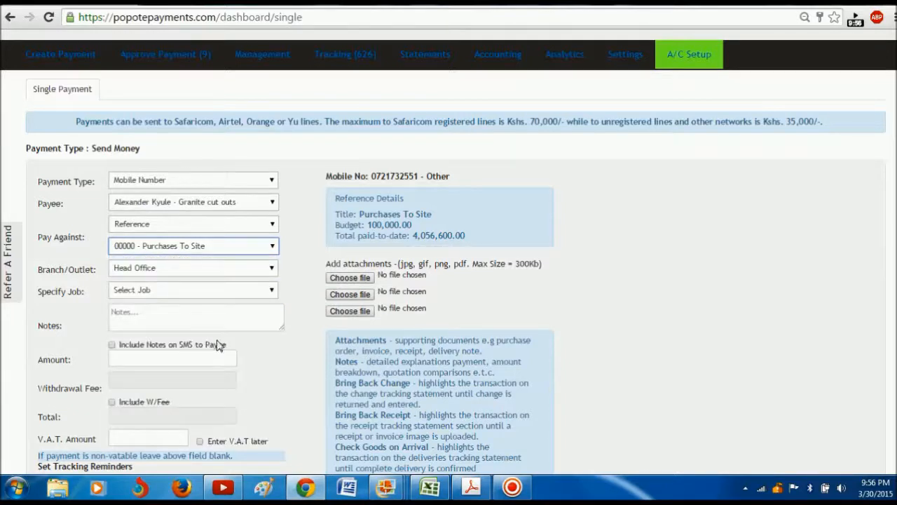
pyautogui.click(416, 249)
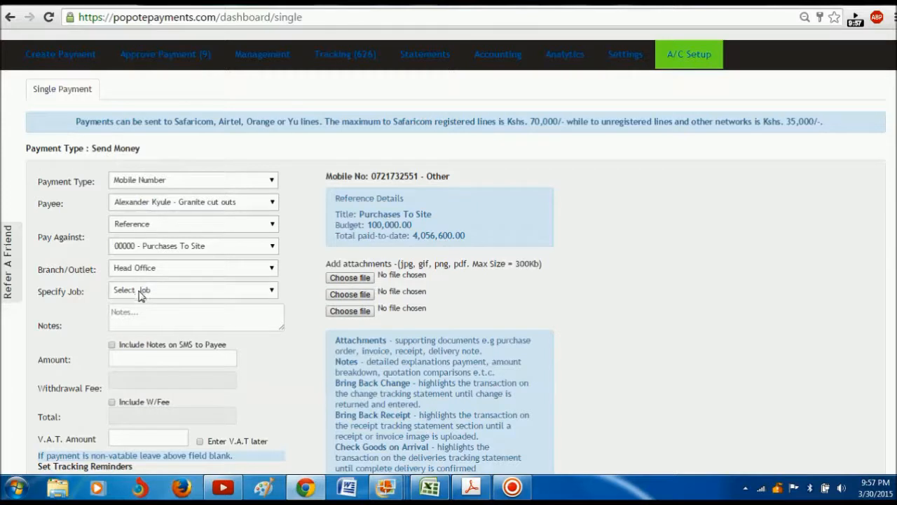
# Step: Add notes 'demonstration on popote' sent by SMS, amount 101, withdrawal fee left out
pyautogui.click(141, 319)
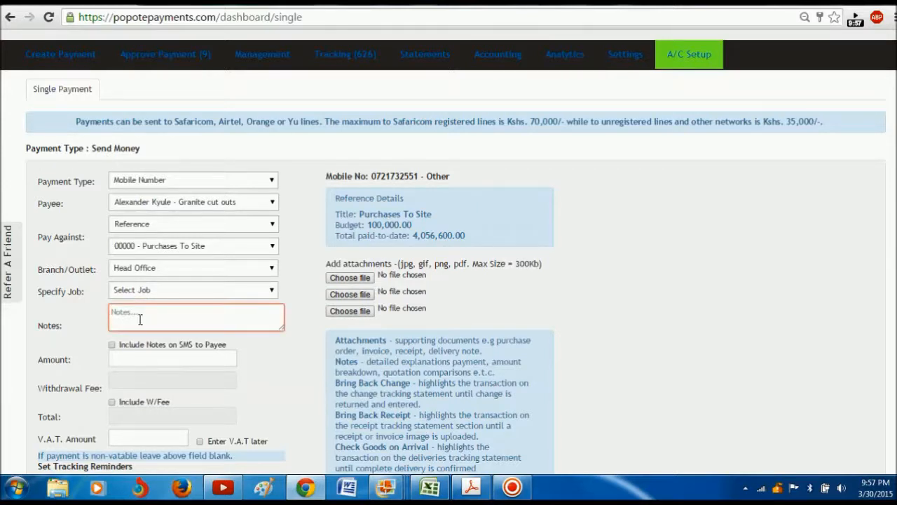
pyautogui.write('demons')
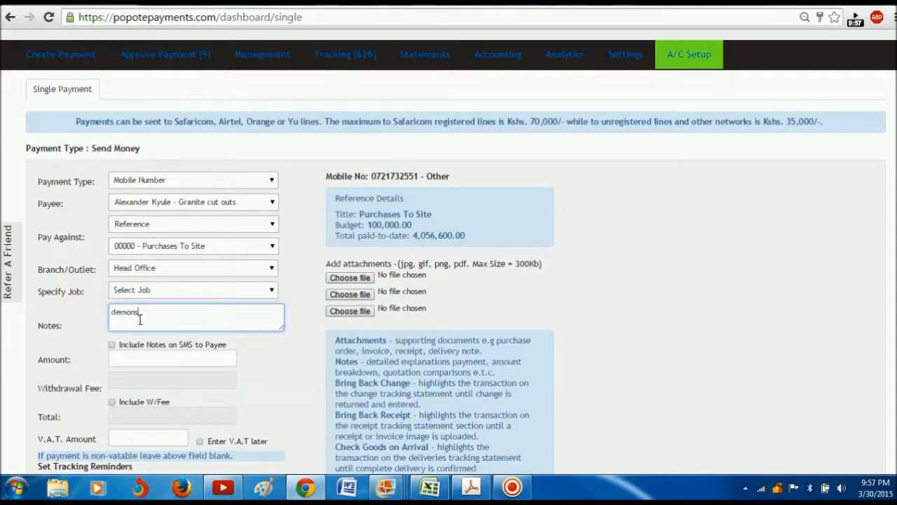
pyautogui.write('tration on popote')
pyautogui.click(155, 357)
pyautogui.write('101')
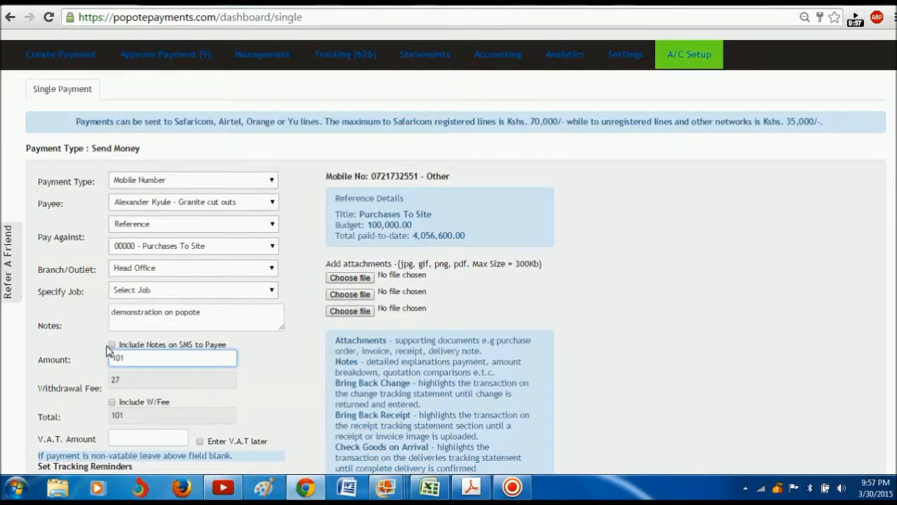
pyautogui.click(112, 345)
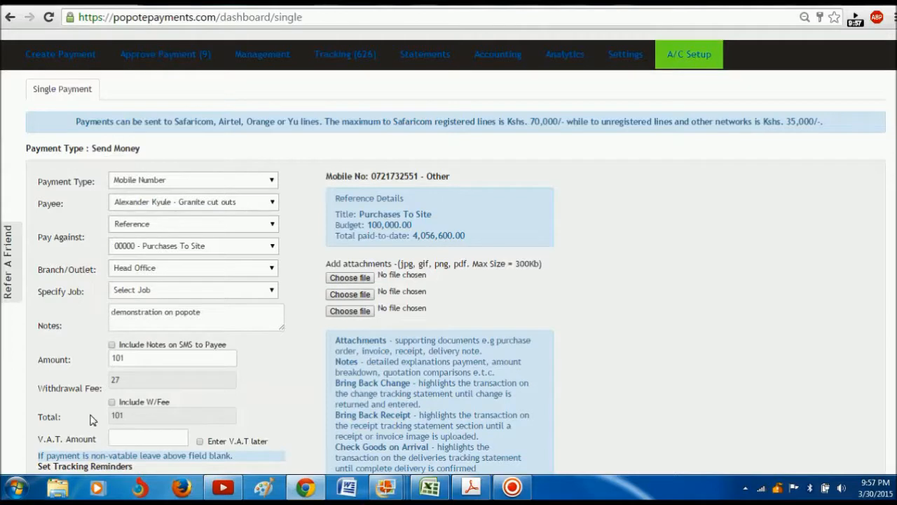
pyautogui.click(112, 402)
pyautogui.click(111, 403)
pyautogui.scroll(-1, 892, 217)
pyautogui.scroll(-2, 843, 251)
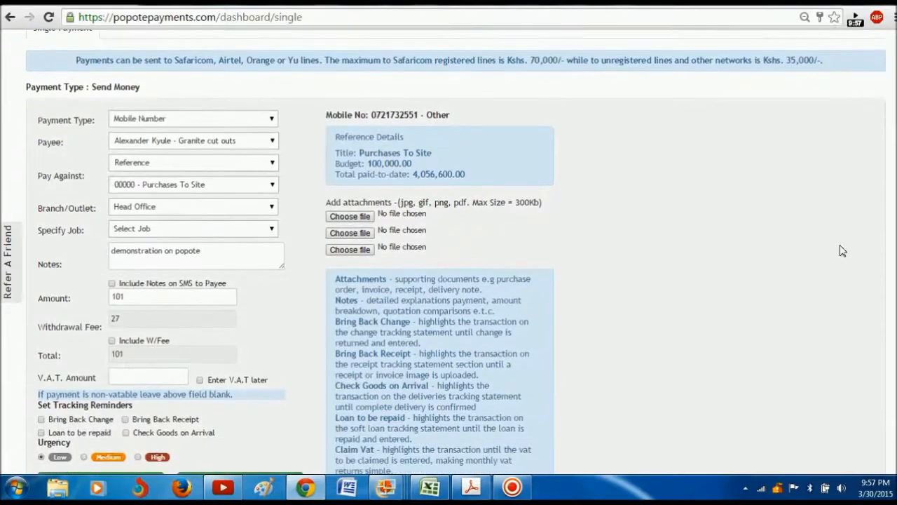
# Step: Search the payee list and choose the Managing Director as payee
pyautogui.click(272, 143)
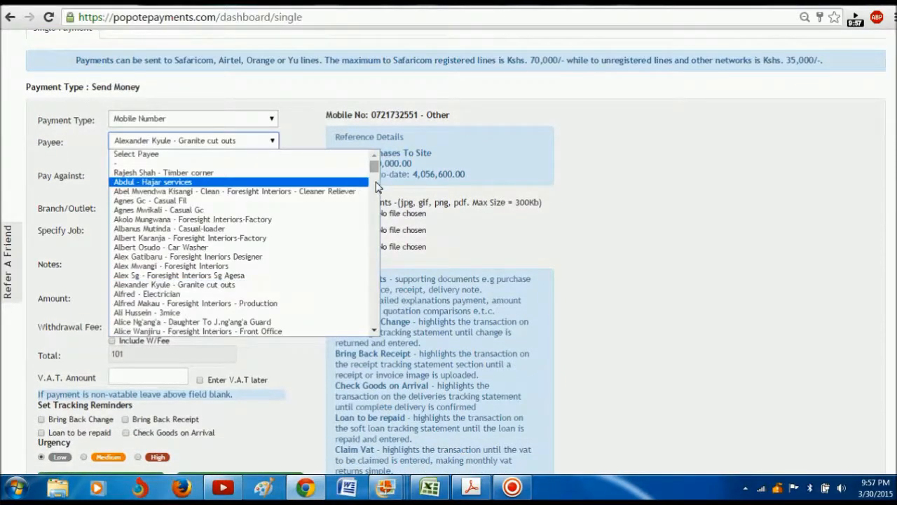
pyautogui.write('sam')
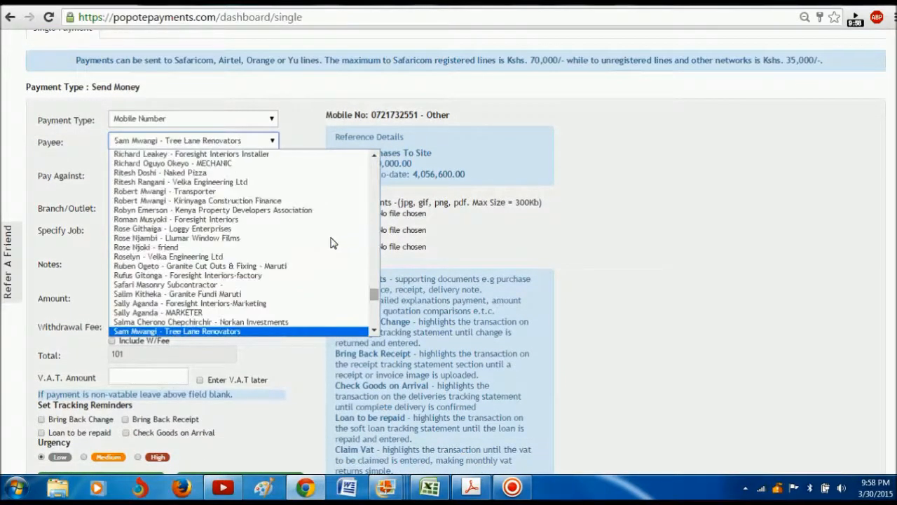
pyautogui.click(374, 331)
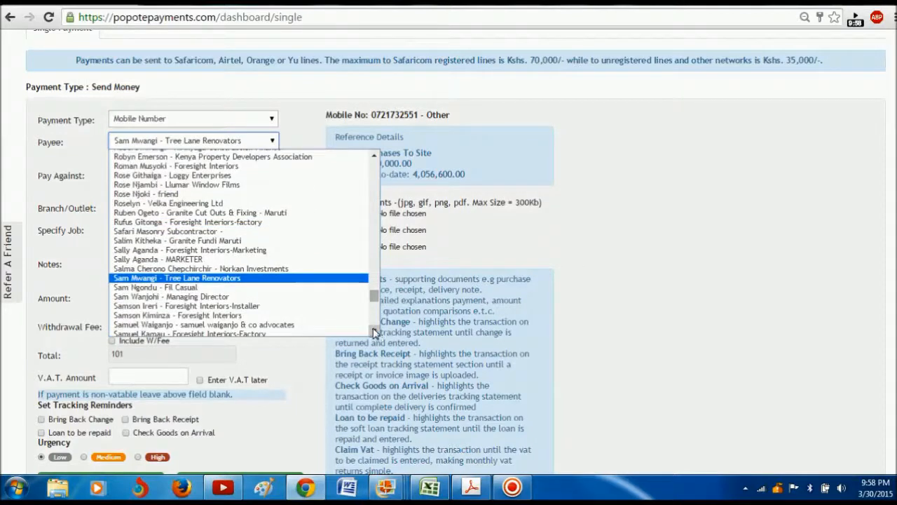
pyautogui.click(306, 297)
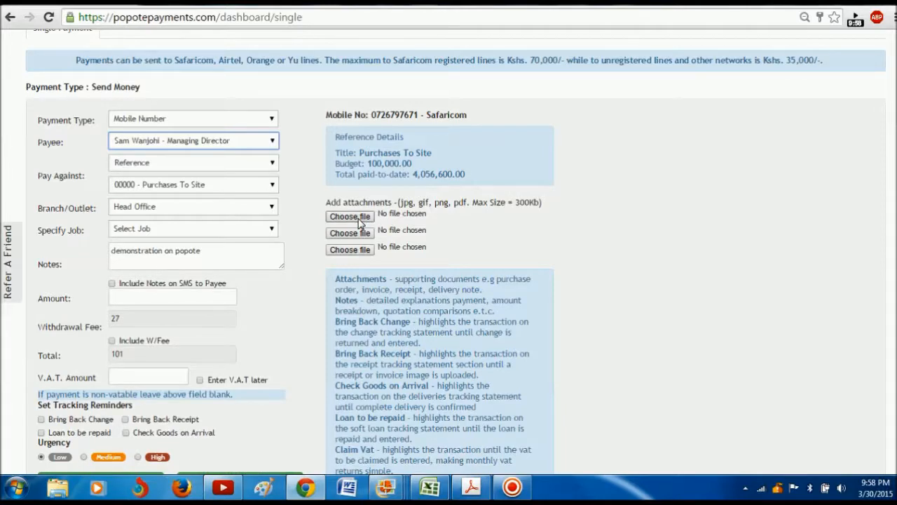
# Step: Attach the Bogani park materials offsite PDF as the first attachment
pyautogui.click(359, 217)
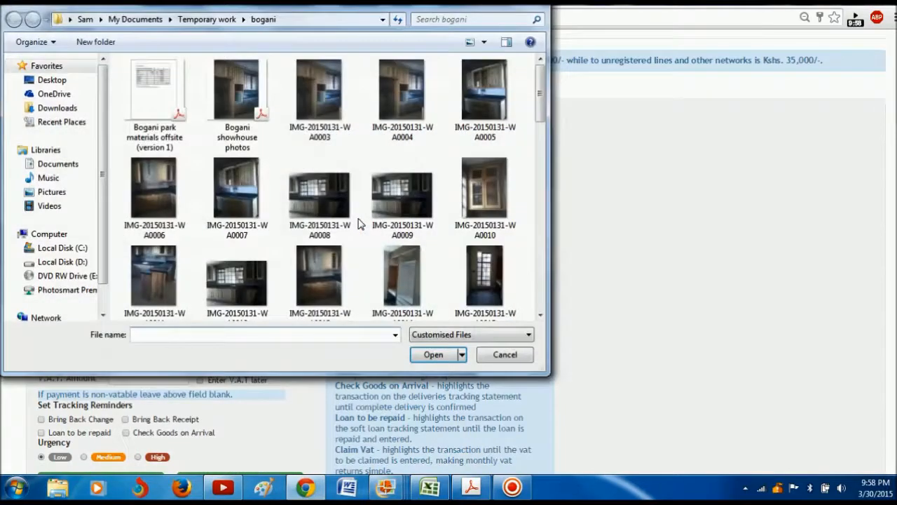
pyautogui.click(138, 102)
pyautogui.click(452, 355)
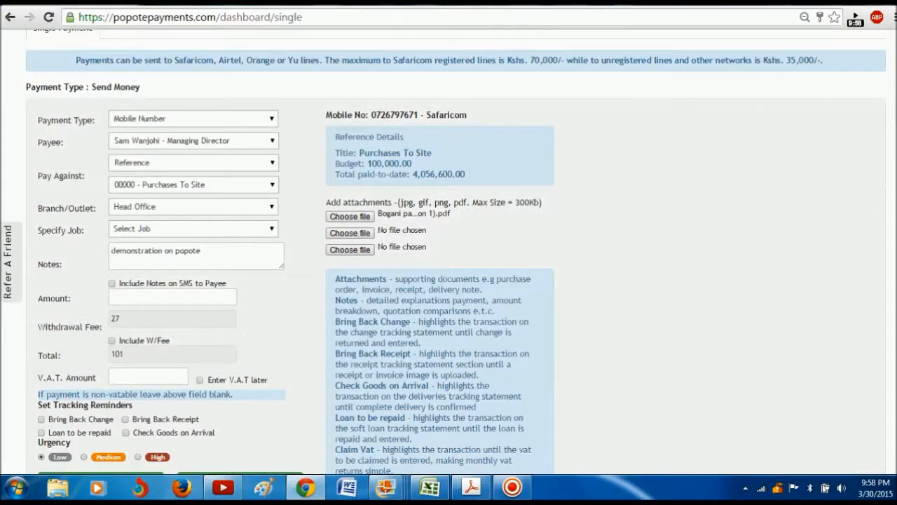
# Step: Enter 101 as the payment amount
pyautogui.scroll(-3, 448, 252)
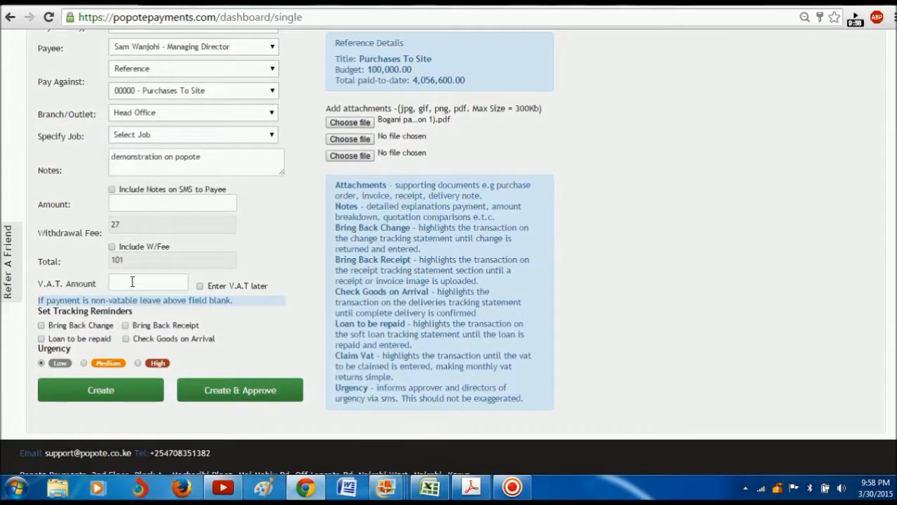
pyautogui.click(126, 199)
pyautogui.write('101')
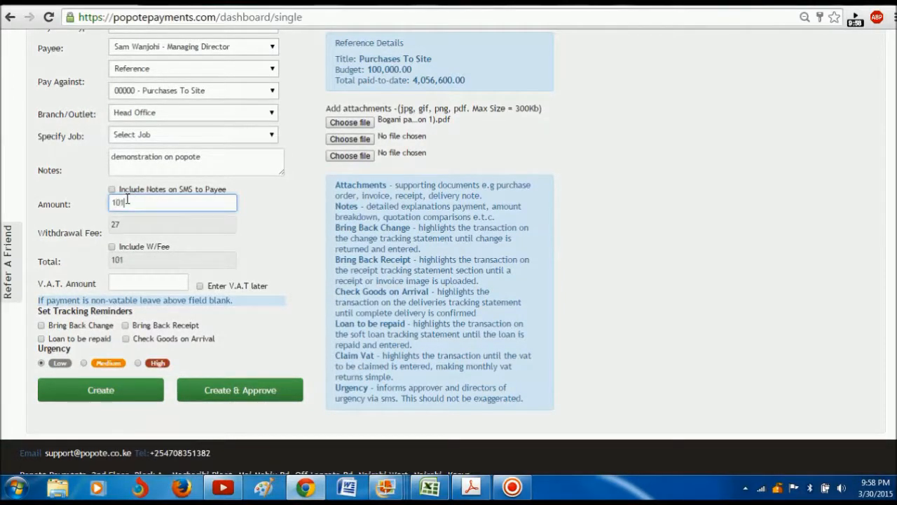
pyautogui.click(143, 280)
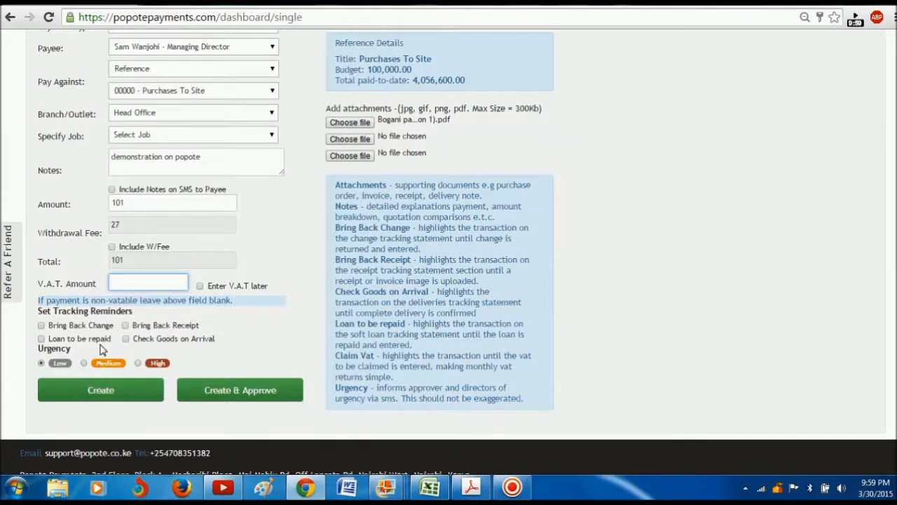
# Step: Set urgency to Medium, create the 101 payment and dismiss the confirmation
pyautogui.click(84, 363)
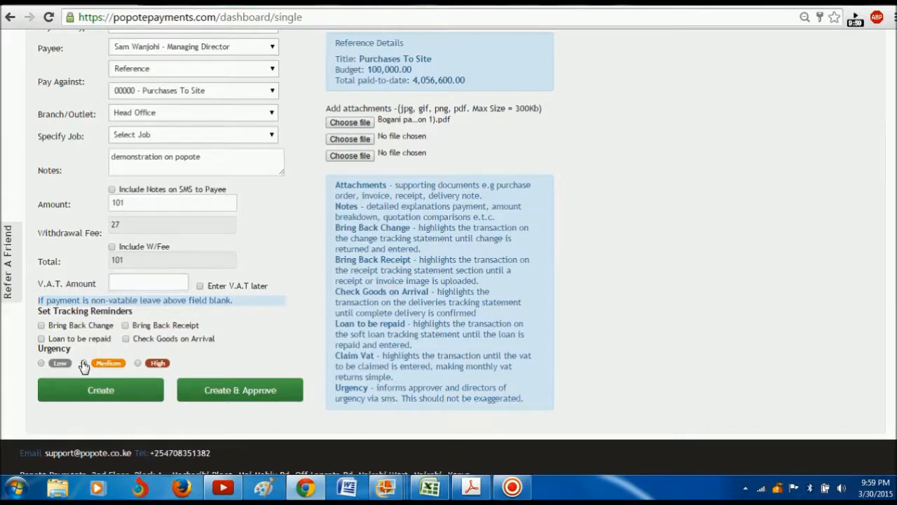
pyautogui.click(121, 392)
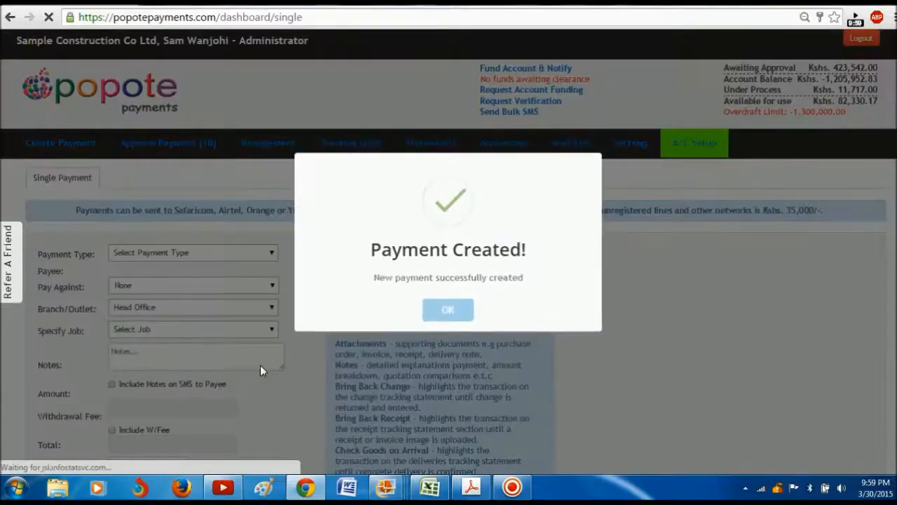
pyautogui.click(452, 312)
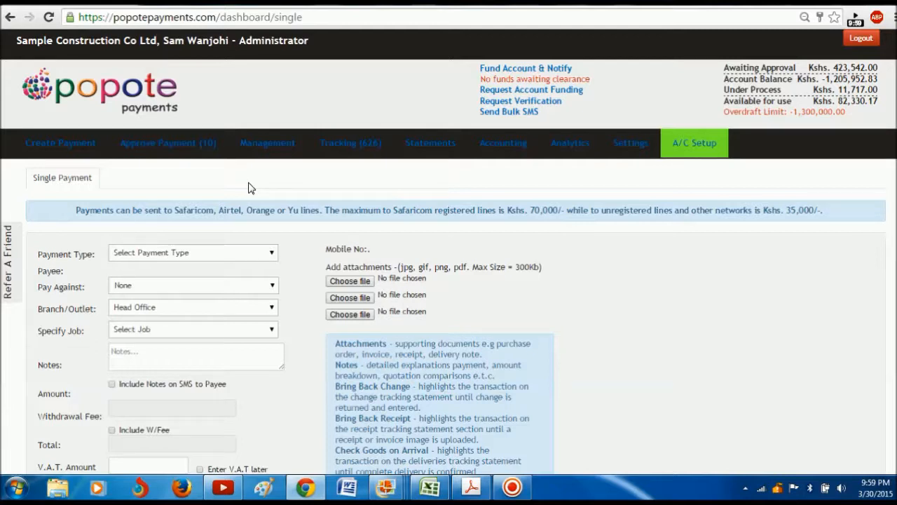
pyautogui.moveTo(179, 146)
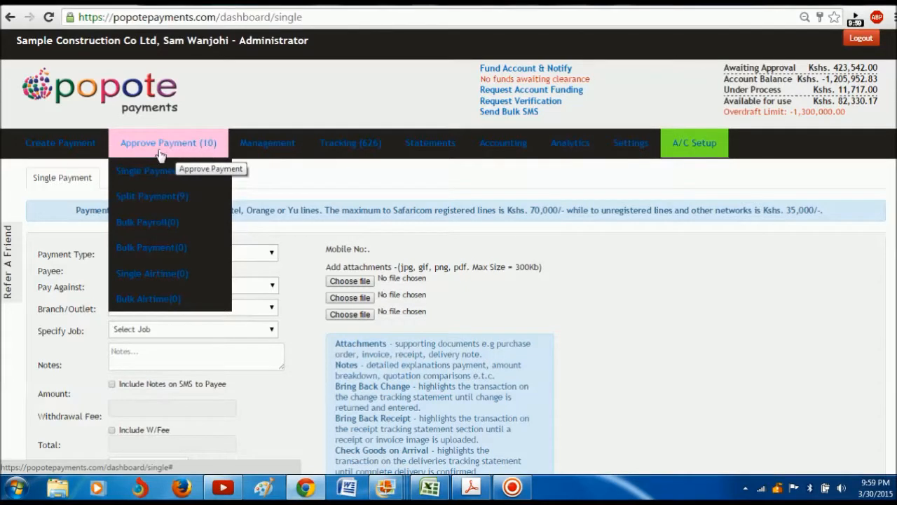
# Step: Inspect the pending 101.00 single payment's details in the Single Payments approval list
pyautogui.click(160, 173)
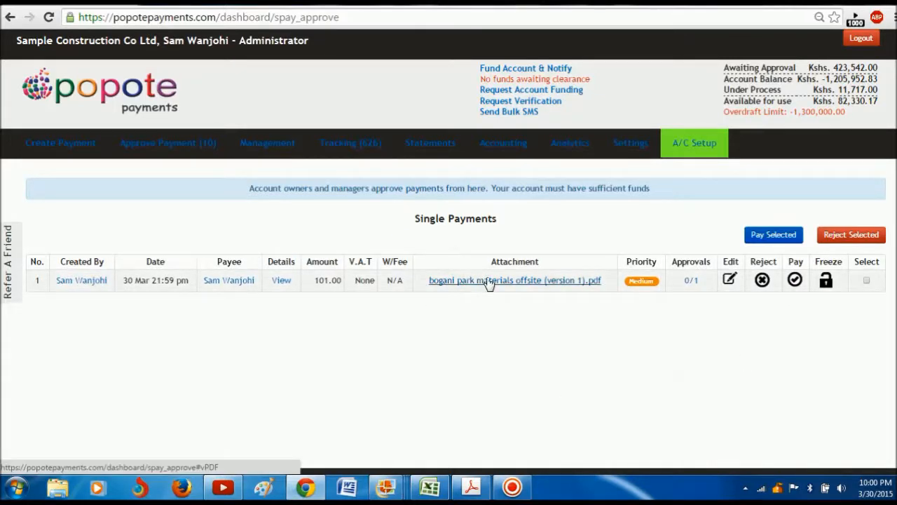
pyautogui.click(282, 282)
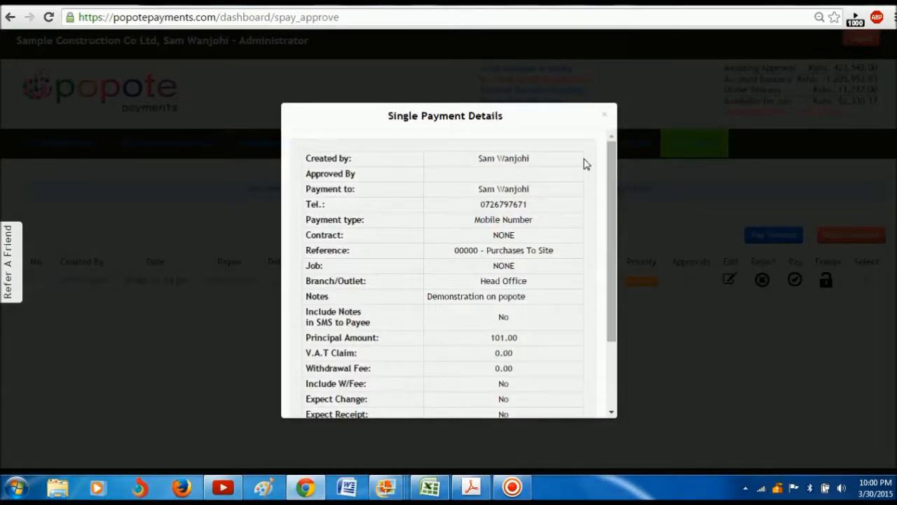
pyautogui.moveTo(608, 184); pyautogui.dragTo(611, 254)
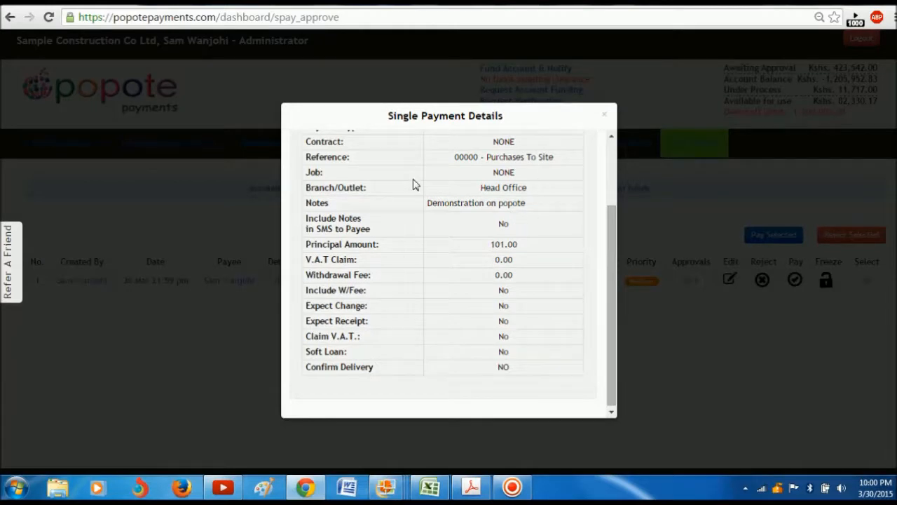
pyautogui.moveTo(609, 243); pyautogui.dragTo(612, 144)
pyautogui.click(629, 370)
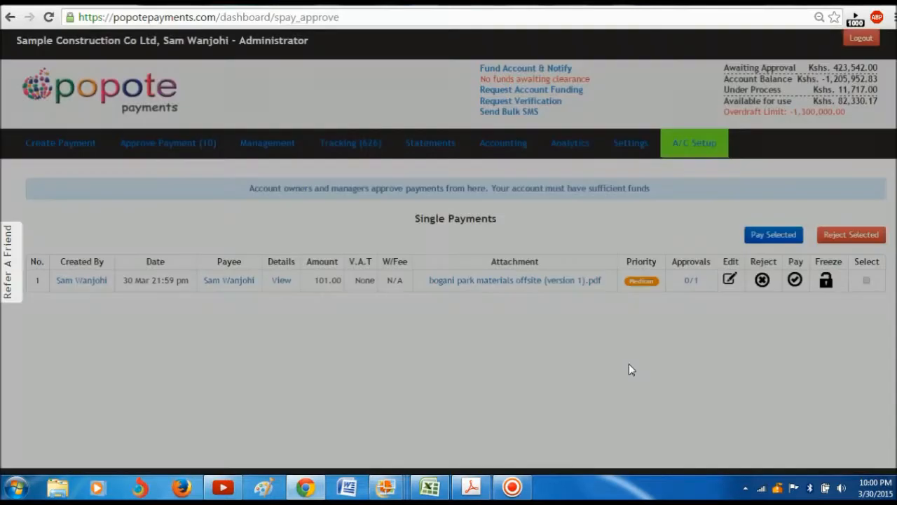
pyautogui.click(526, 283)
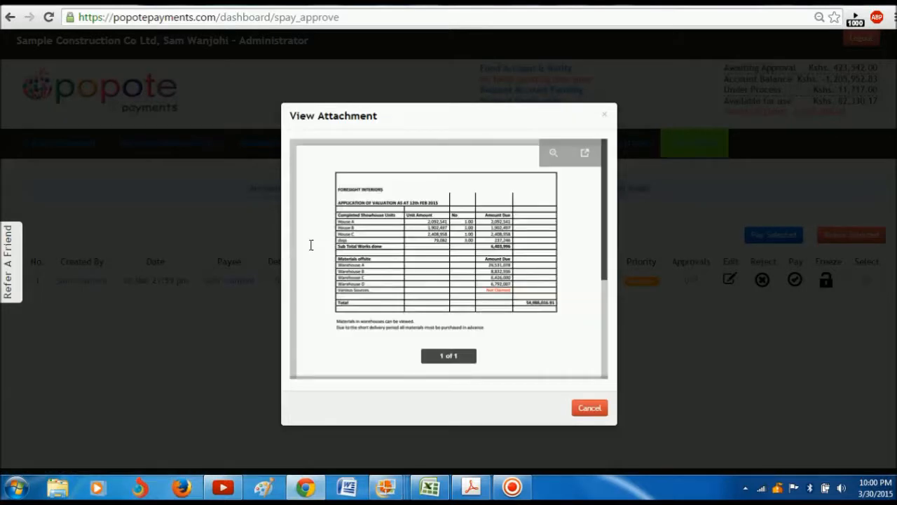
pyautogui.click(253, 230)
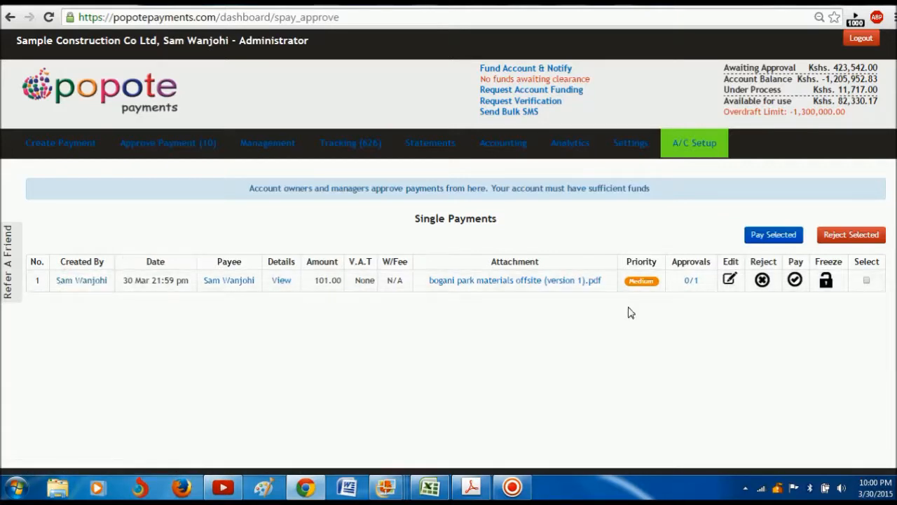
pyautogui.click(81, 280)
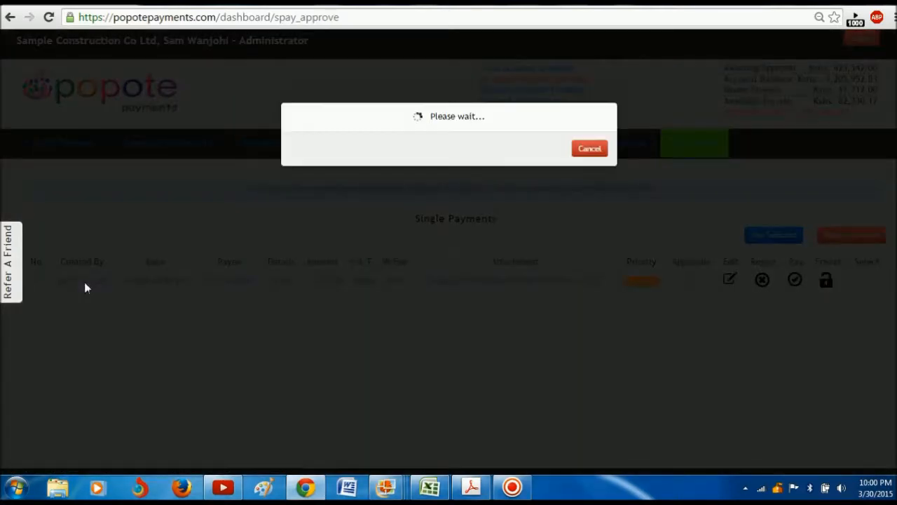
pyautogui.click(411, 183)
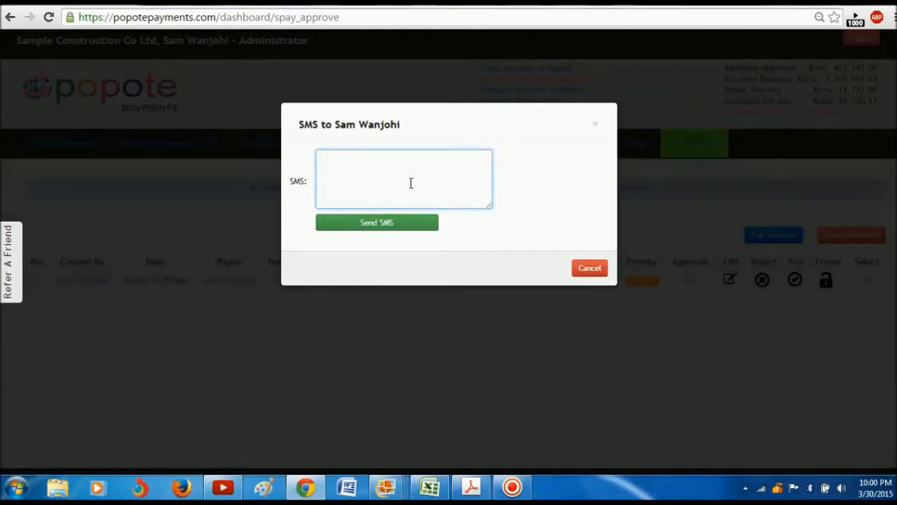
pyautogui.click(597, 125)
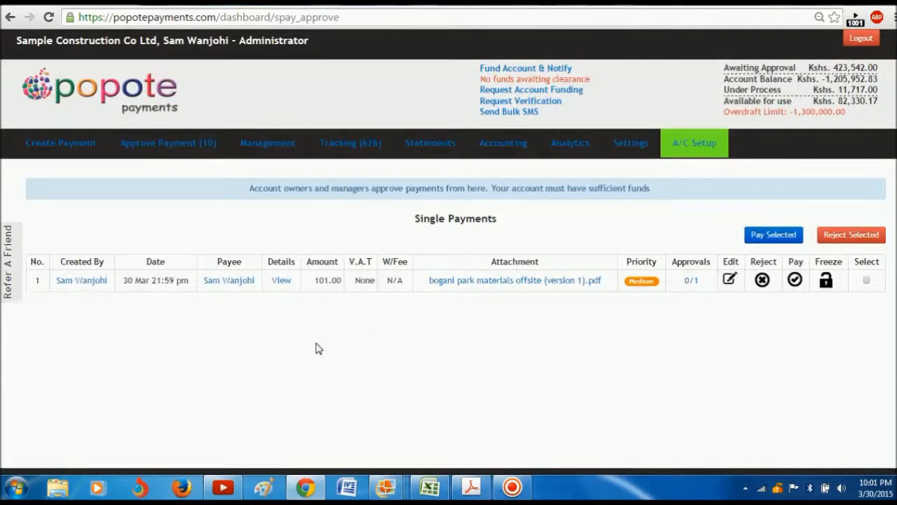
pyautogui.click(223, 281)
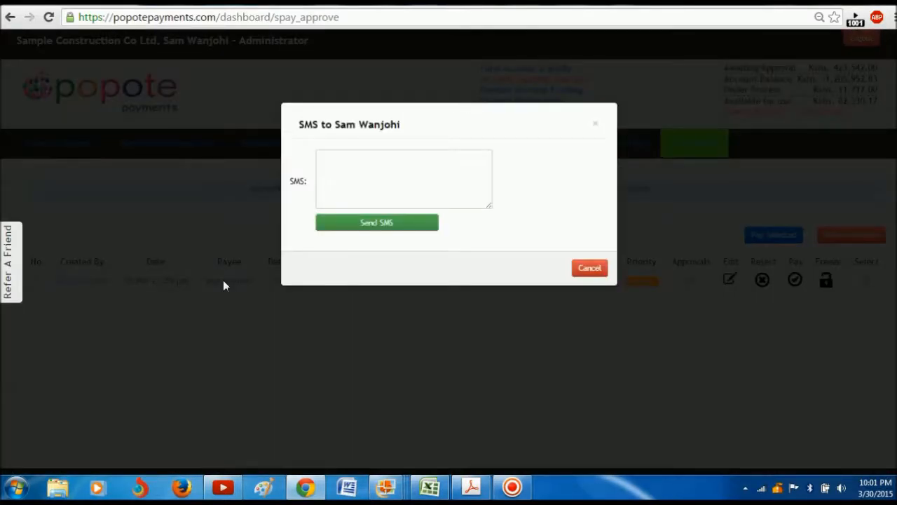
pyautogui.click(368, 174)
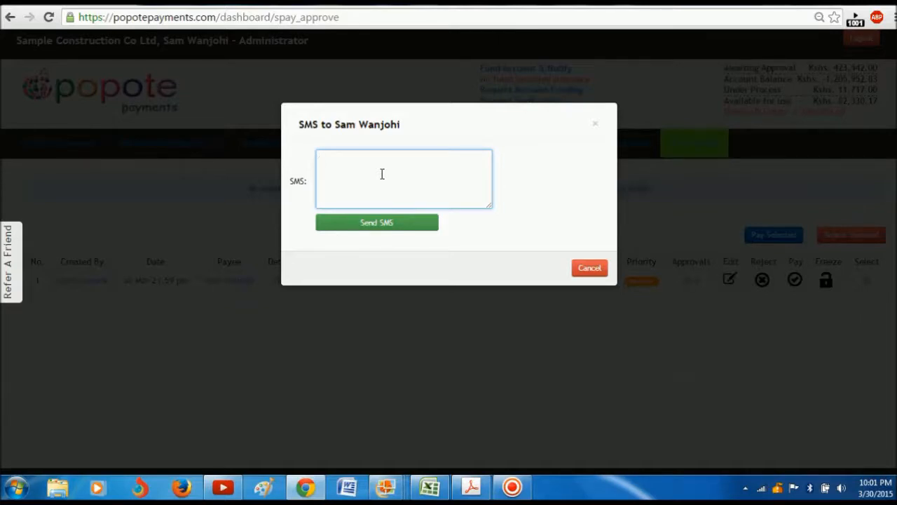
pyautogui.click(596, 126)
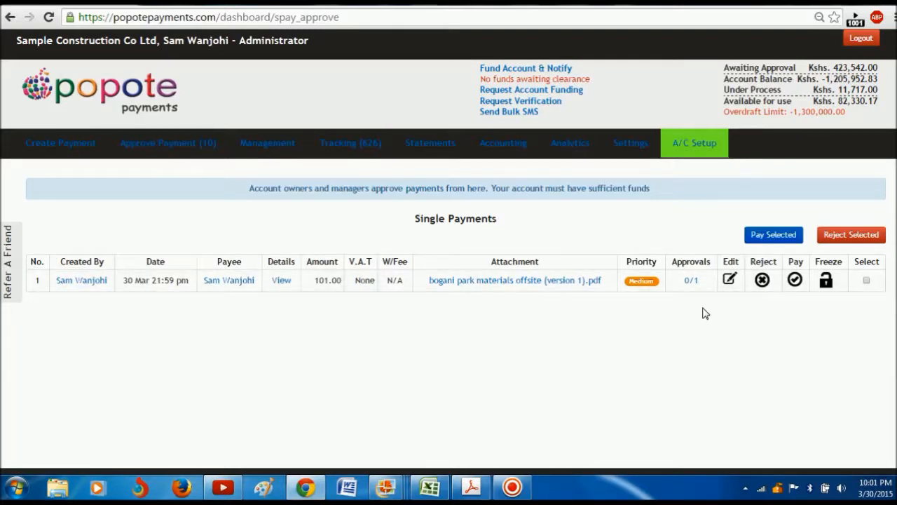
# Step: Approve the 101.00 payment with your PIN and acknowledge both confirmation alerts
pyautogui.click(795, 280)
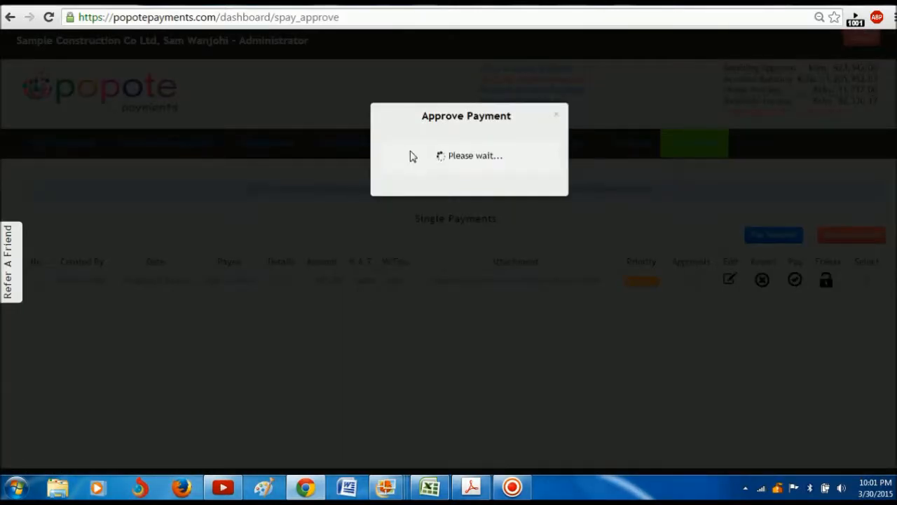
pyautogui.doubleClick(442, 195)
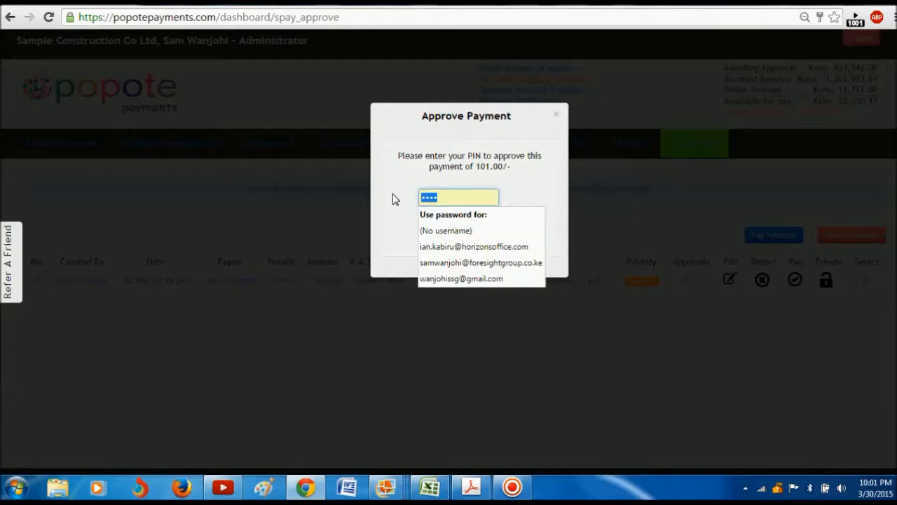
pyautogui.write('••••')
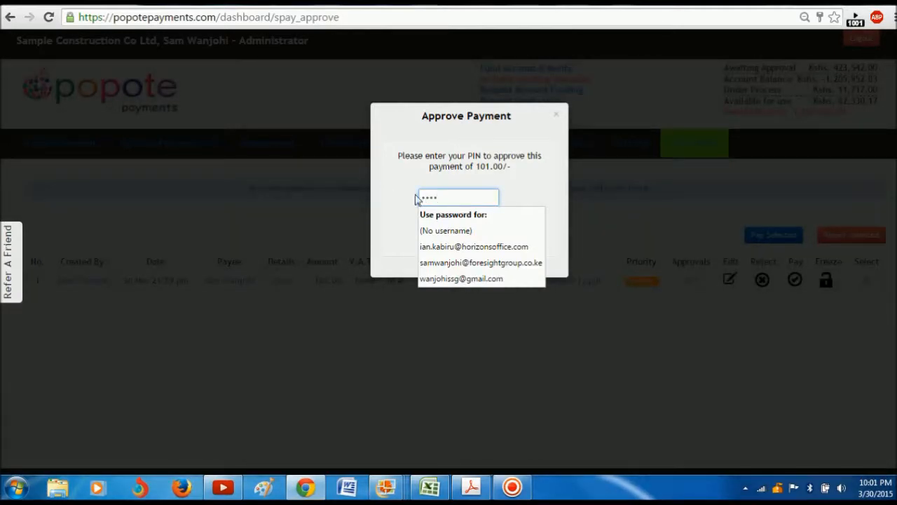
pyautogui.click(528, 195)
pyautogui.click(442, 231)
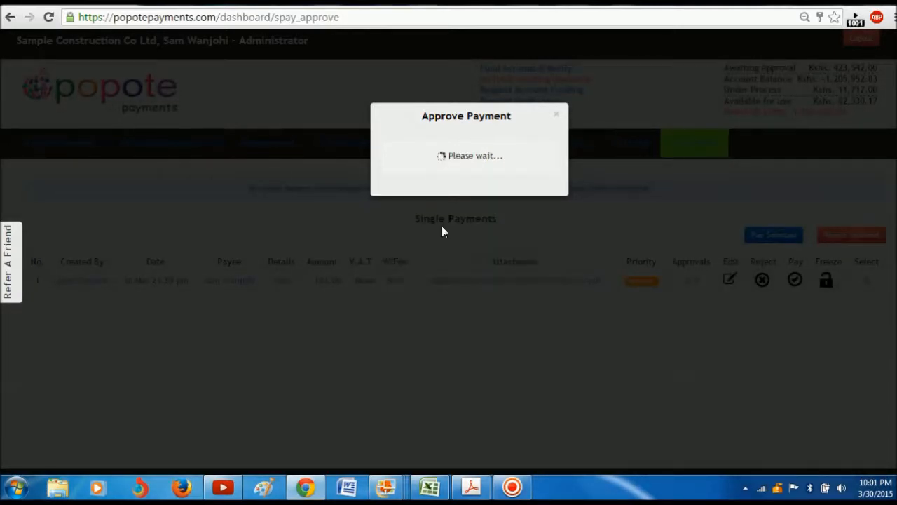
pyautogui.click(535, 100)
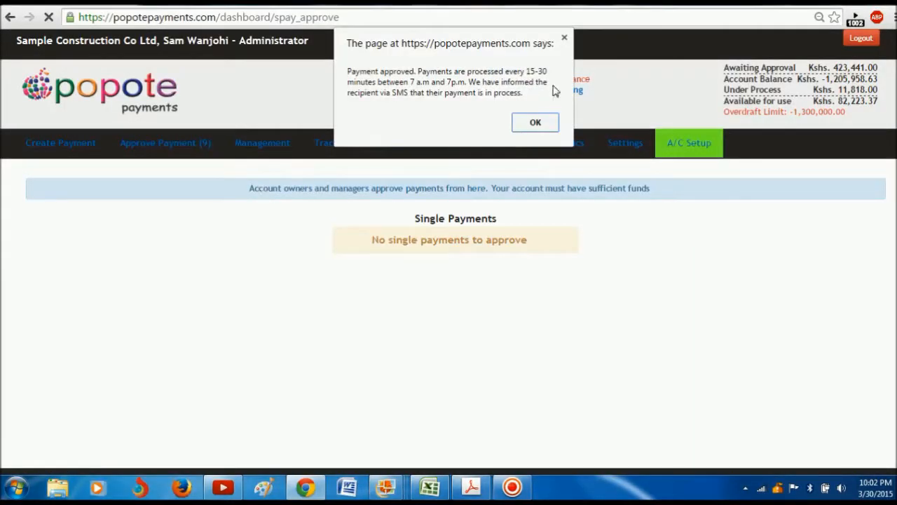
pyautogui.click(535, 123)
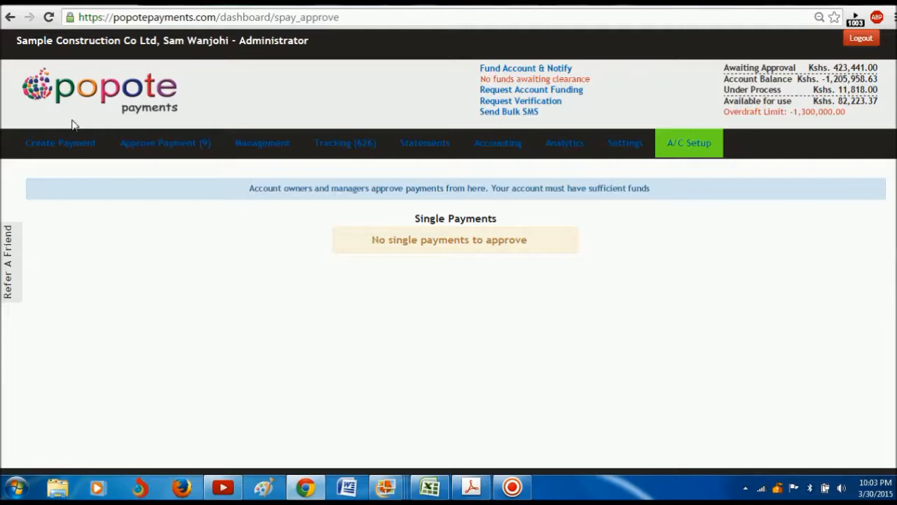
pyautogui.moveTo(73, 136)
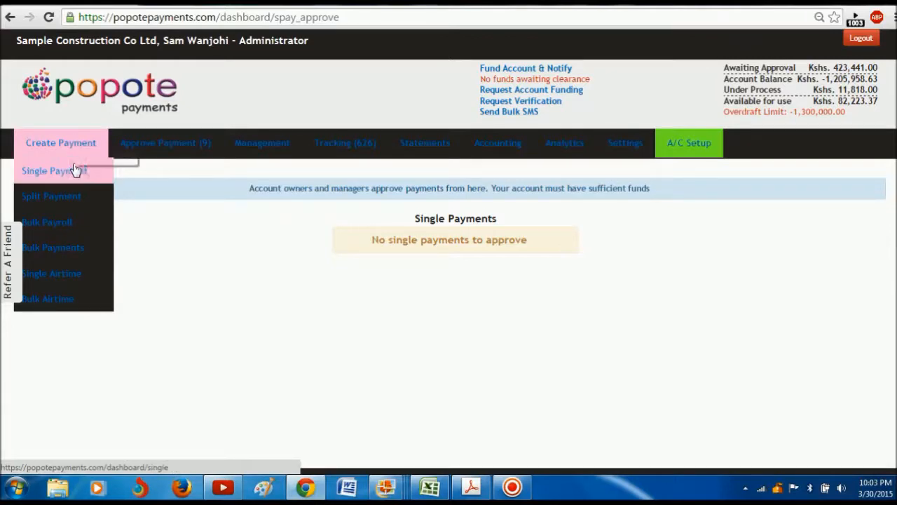
# Step: Open a blank Split Payment form from the Create Payment menu and scroll to its fields
pyautogui.click(72, 202)
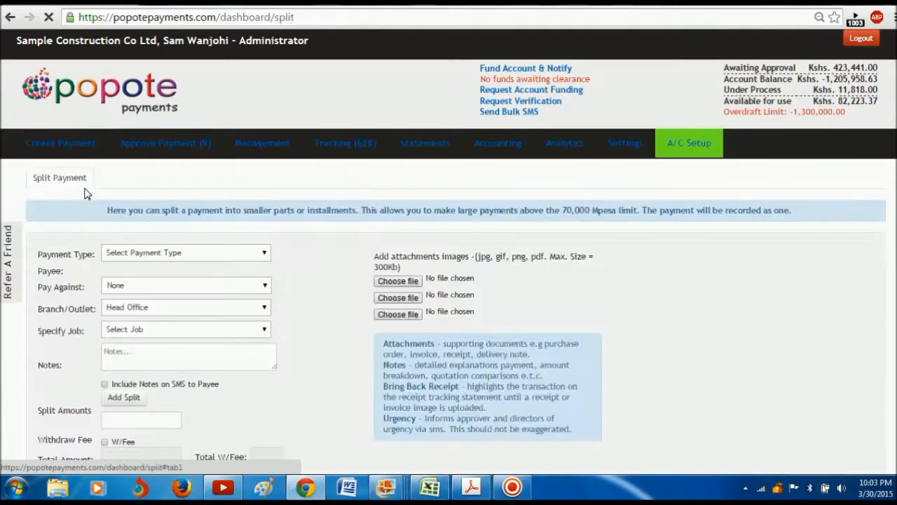
pyautogui.scroll(-3, 335, 114)
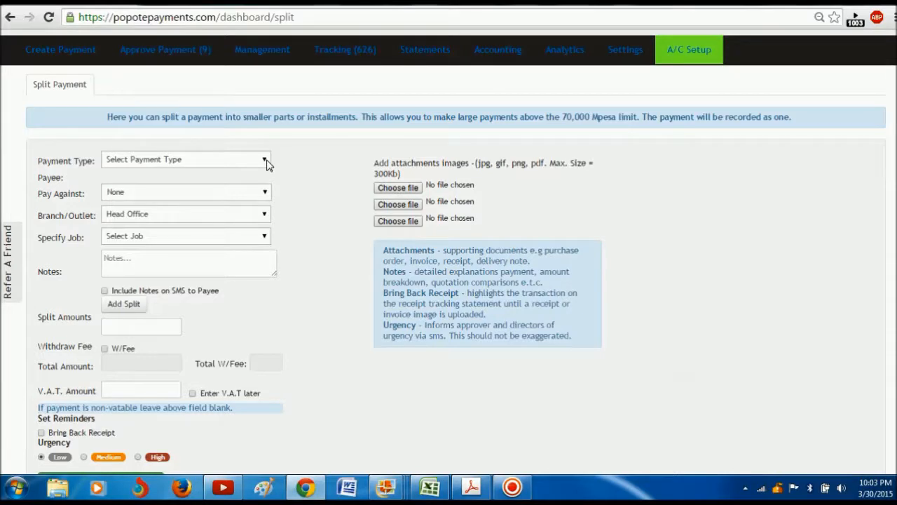
# Step: Set the payment type to Mobile Number and choose the payee
pyautogui.click(265, 161)
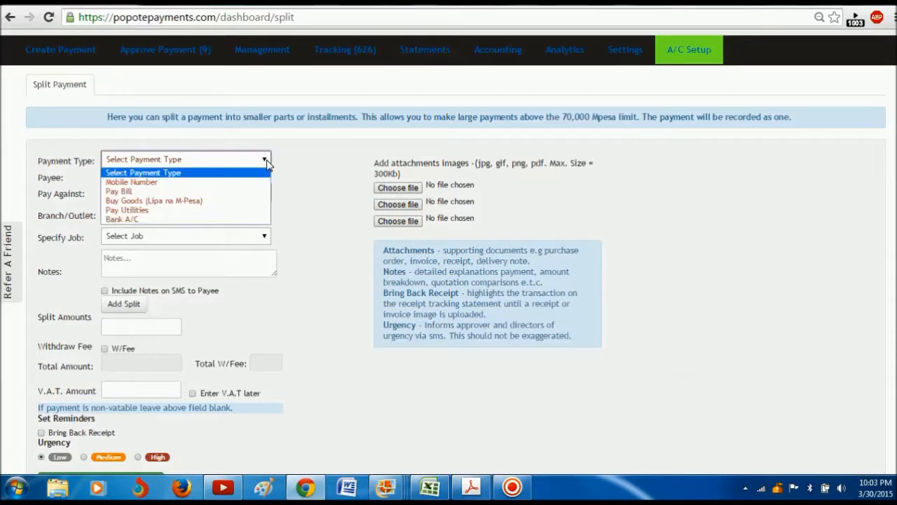
pyautogui.click(182, 201)
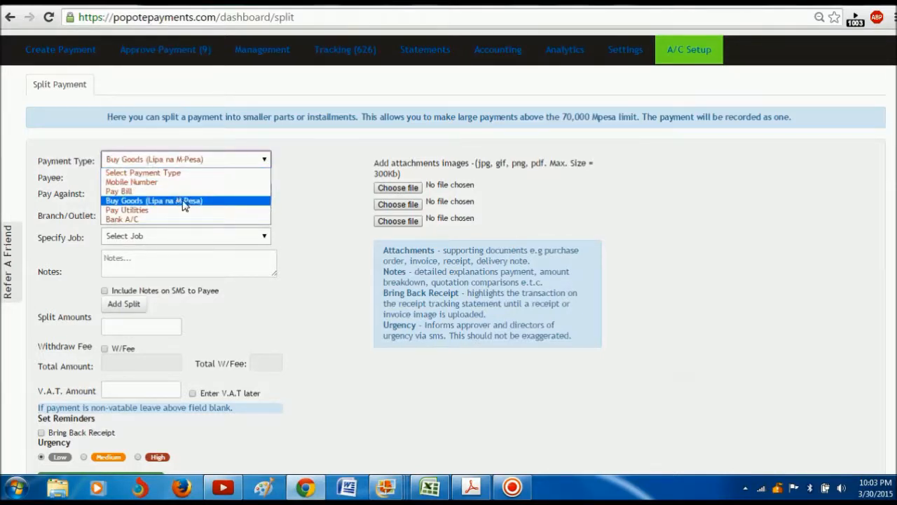
pyautogui.click(162, 181)
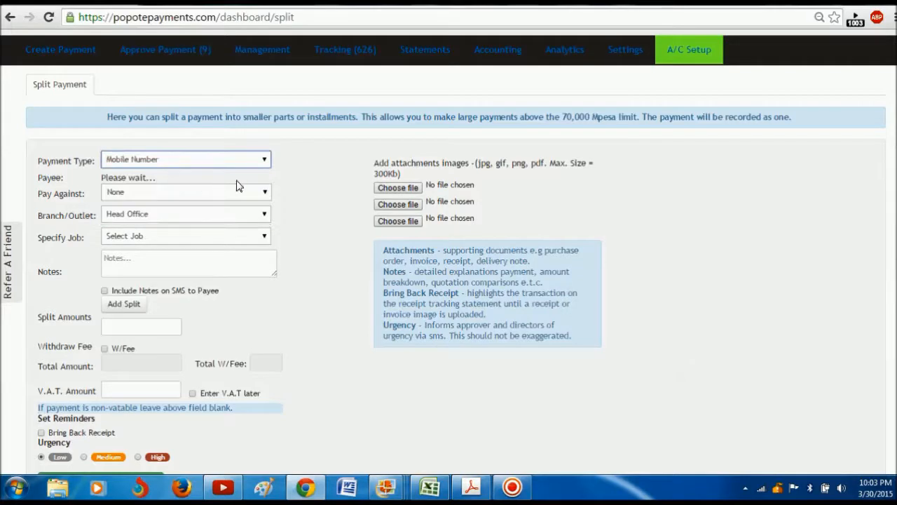
pyautogui.click(267, 185)
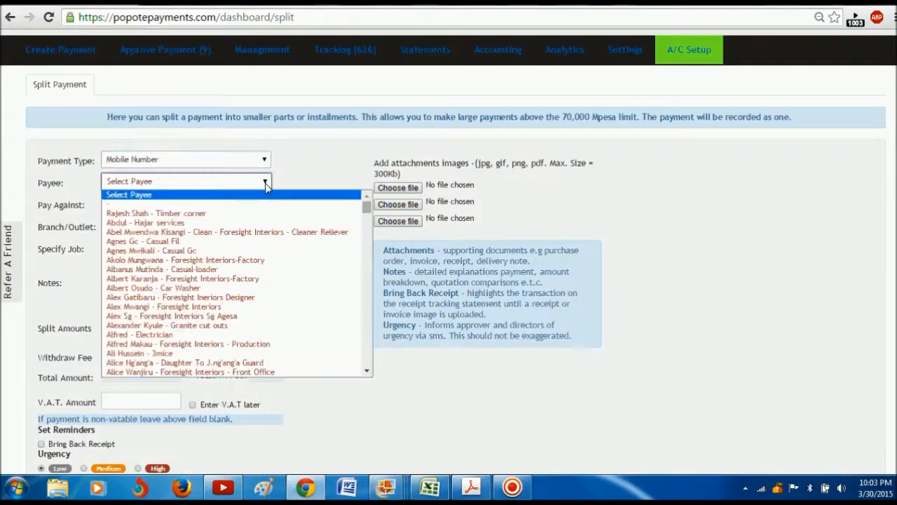
pyautogui.press('Escape')
pyautogui.click(240, 344)
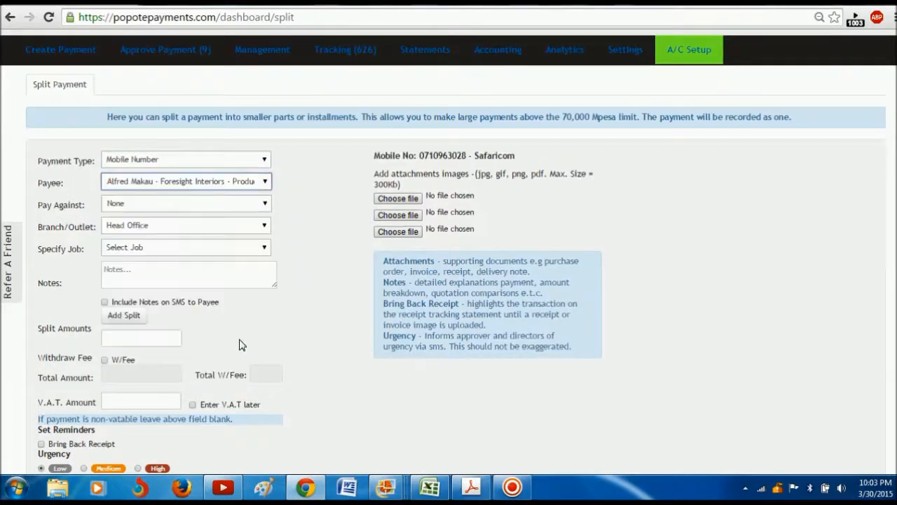
# Step: Pay against the reference 00000 - Repairs & maintenance instead of Delivery transport hire
pyautogui.click(267, 207)
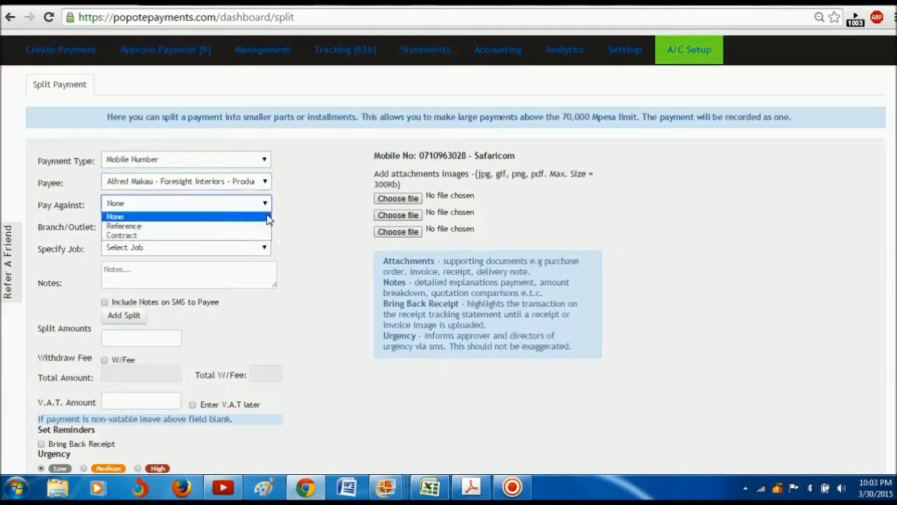
pyautogui.click(267, 226)
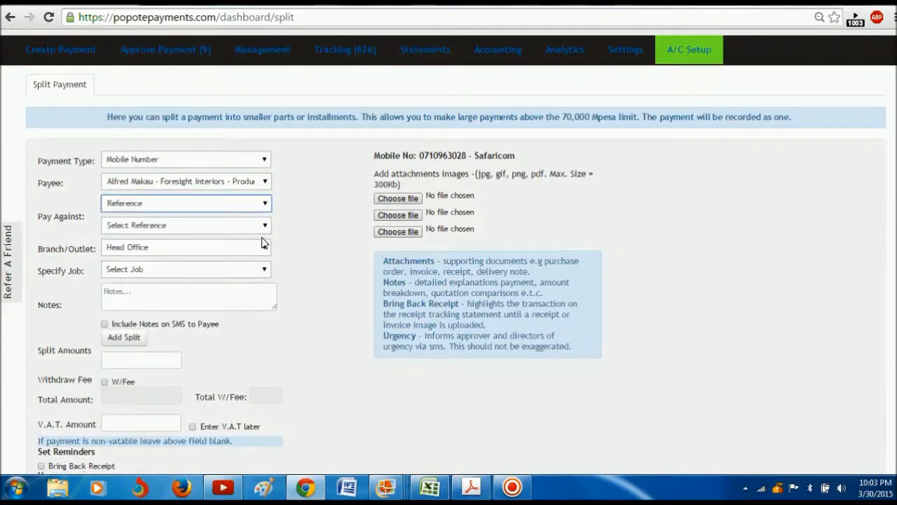
pyautogui.click(265, 228)
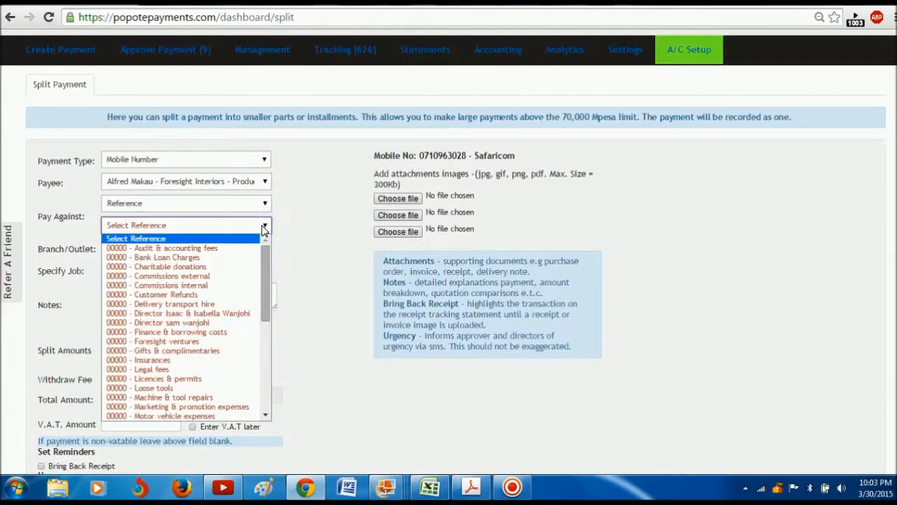
pyautogui.click(223, 305)
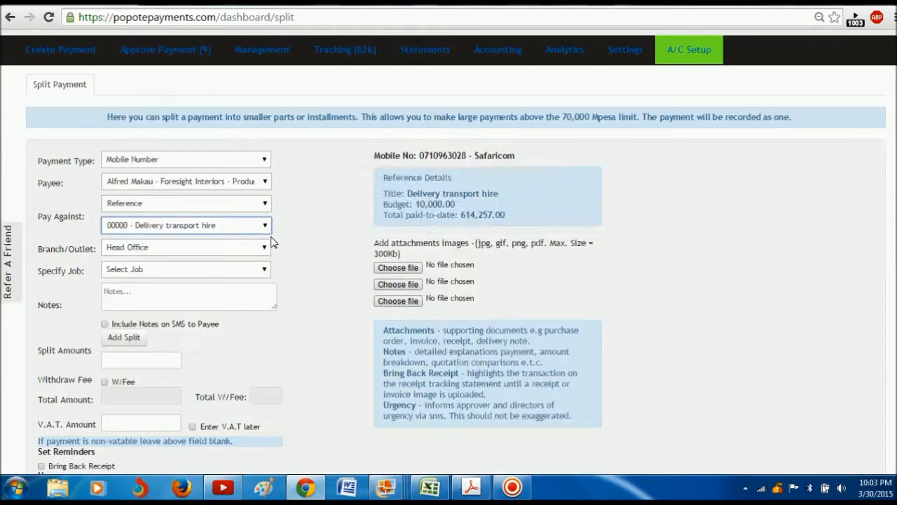
pyautogui.click(265, 226)
pyautogui.moveTo(268, 263); pyautogui.dragTo(267, 374)
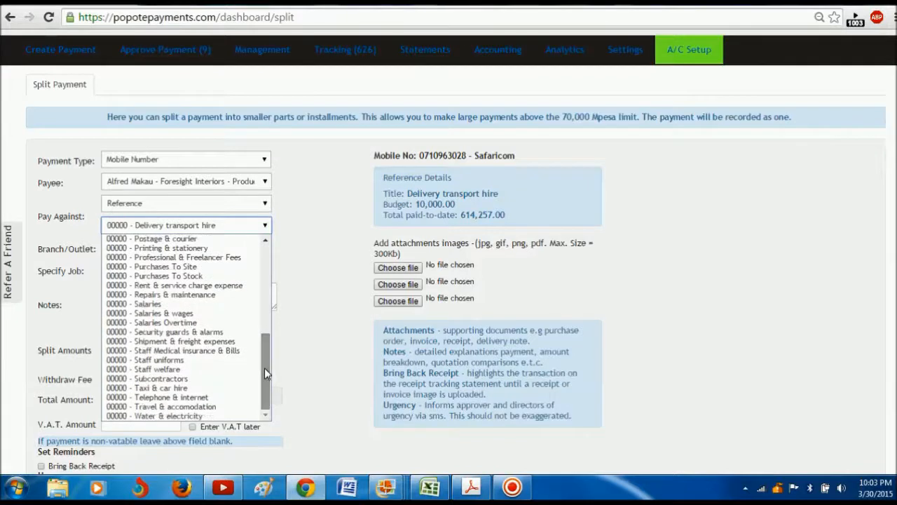
pyautogui.click(210, 295)
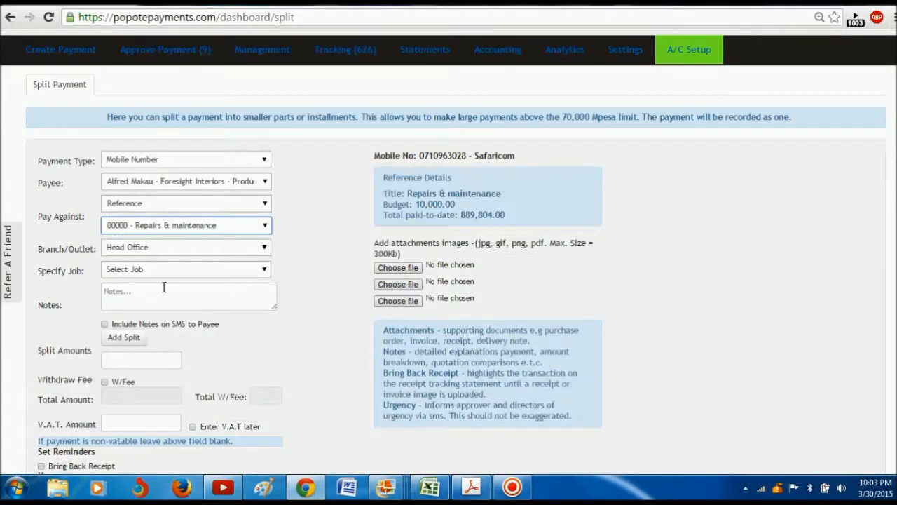
pyautogui.click(138, 296)
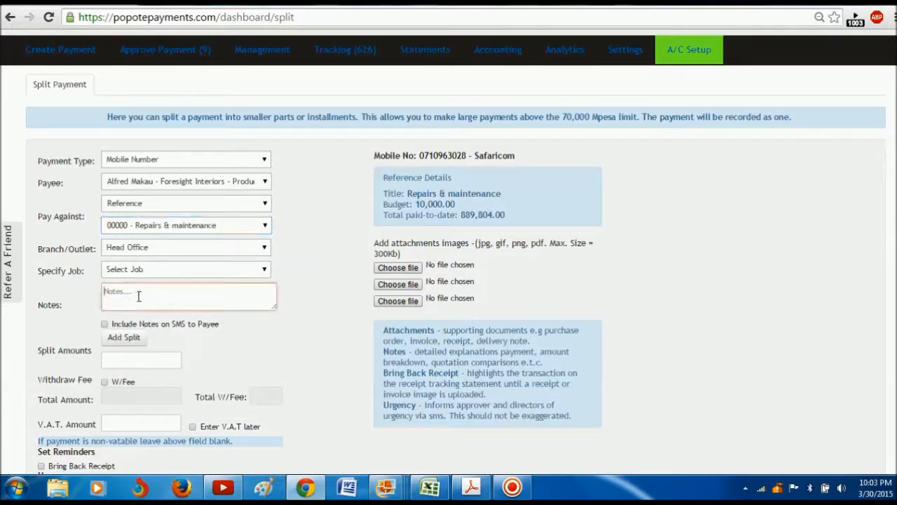
# Step: Add two more split rows and enter split amounts 50000, 30000 and 20000
pyautogui.click(129, 338)
pyautogui.click(130, 339)
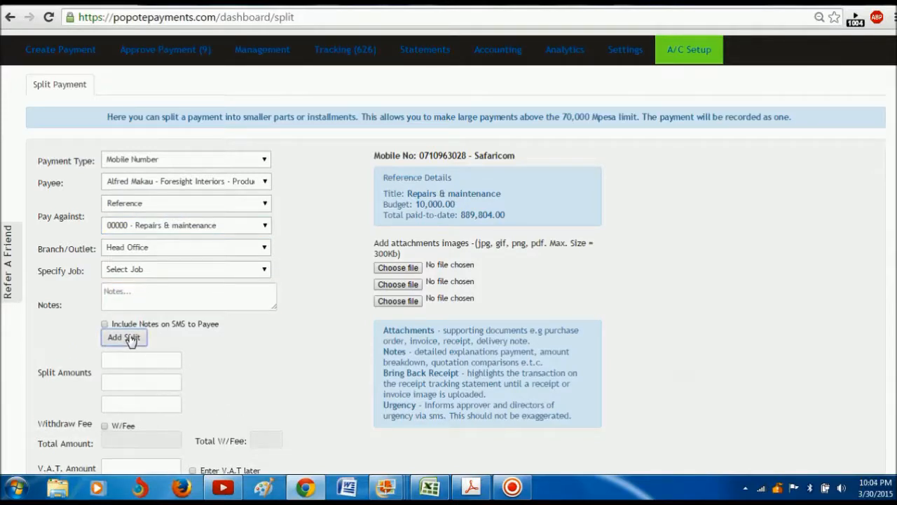
pyautogui.click(129, 359)
pyautogui.write('50000')
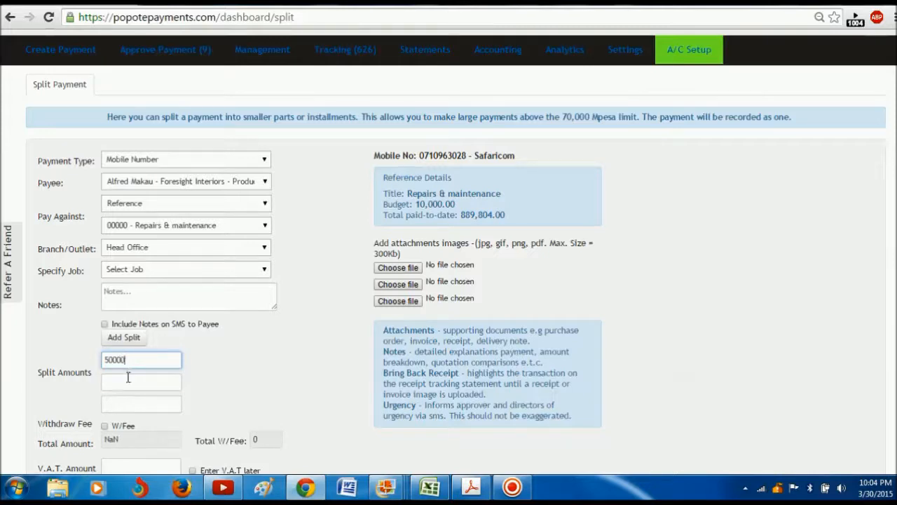
pyautogui.click(129, 377)
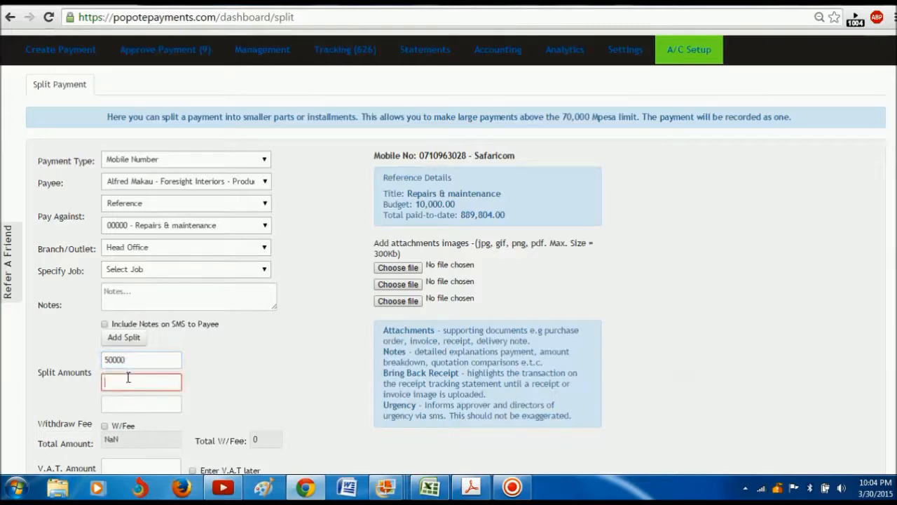
pyautogui.write('000')
pyautogui.press('BackSpace')
pyautogui.press('BackSpace')
pyautogui.write('30000')
pyautogui.click(129, 404)
pyautogui.write('20000')
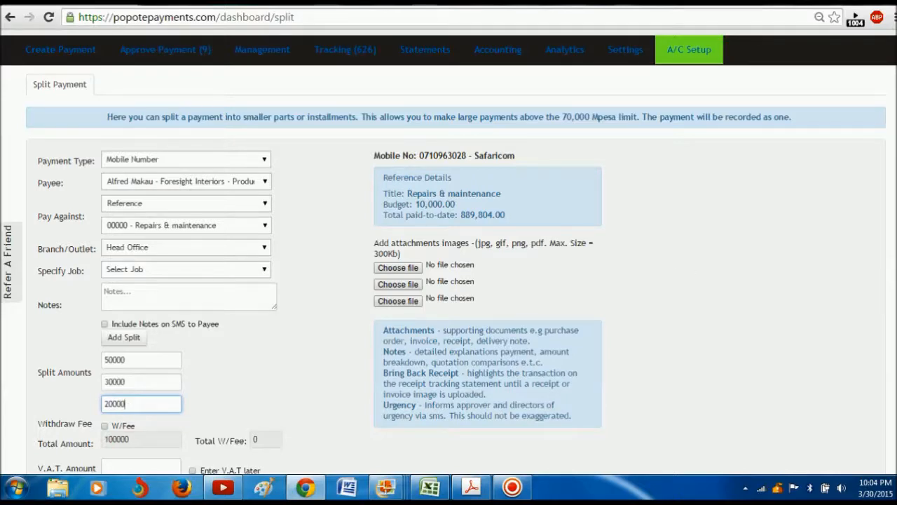
# Step: Check the V.A.T. amount field, then return to the top of the form
pyautogui.scroll(-2, 456, 281)
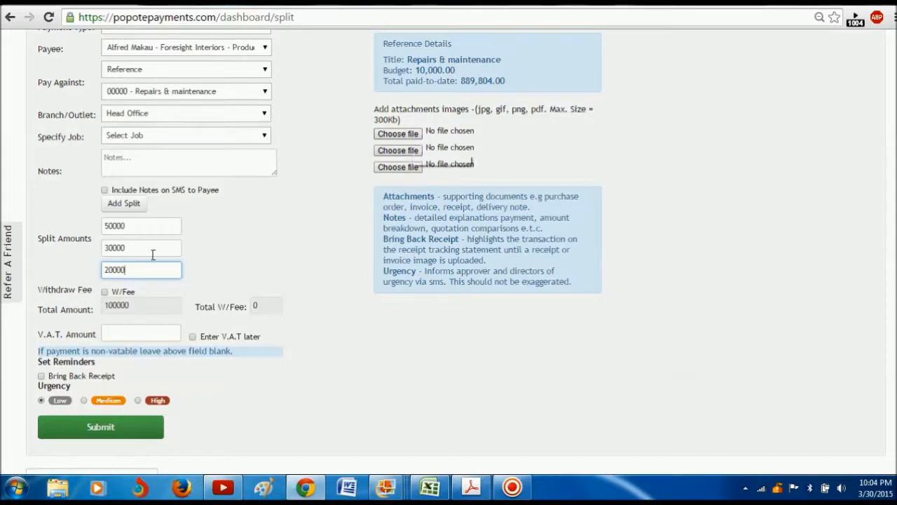
pyautogui.click(141, 335)
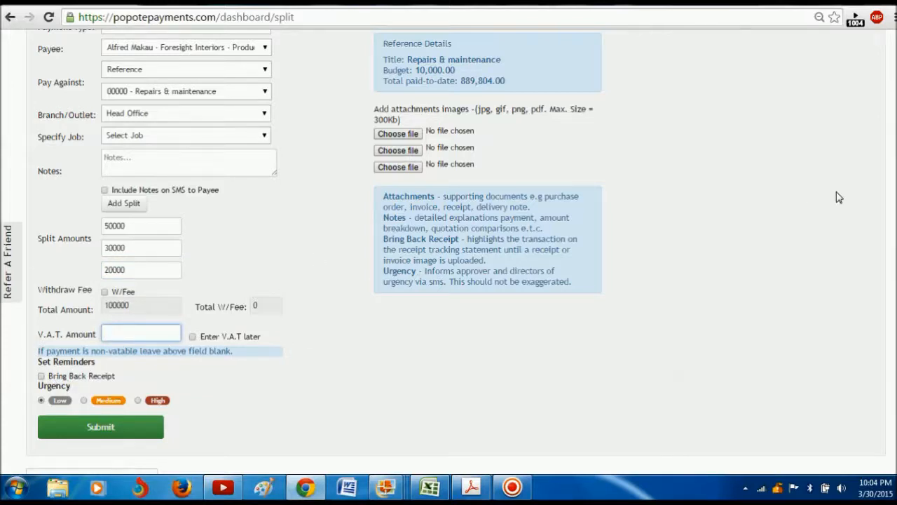
pyautogui.scroll(3, 456, 252)
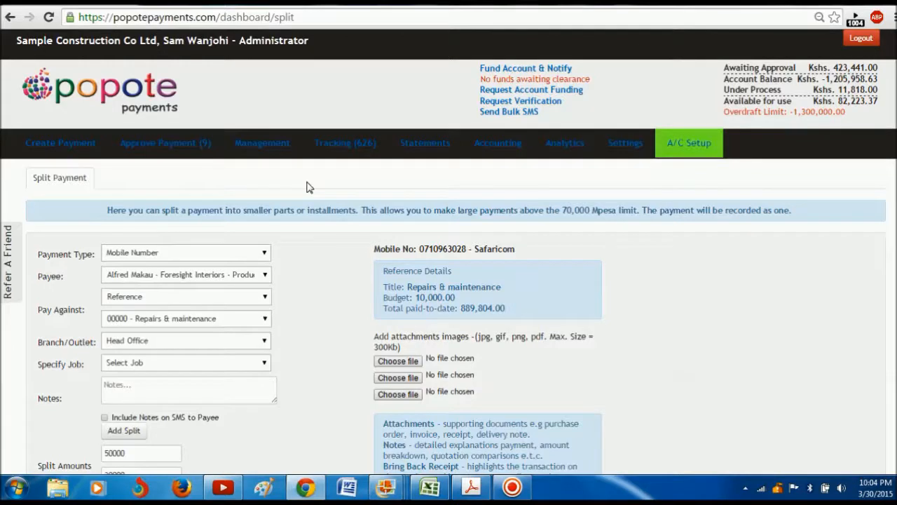
pyautogui.moveTo(169, 156)
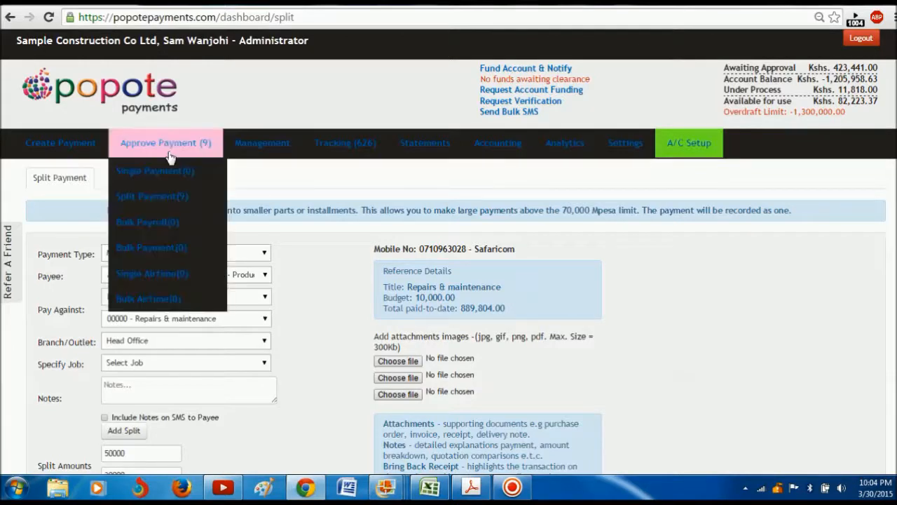
# Step: Open the Split Payment approval list, try paying part 2, and dismiss the unapproved-part error
pyautogui.click(176, 200)
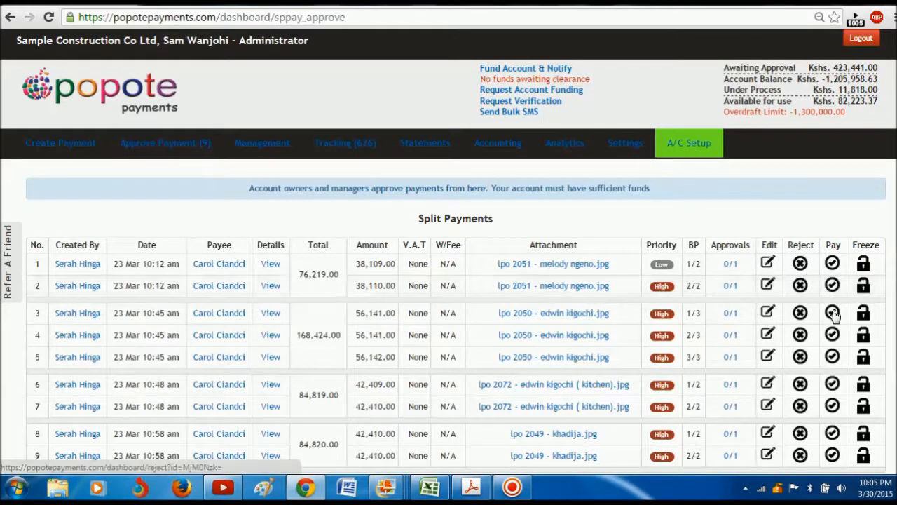
pyautogui.click(832, 285)
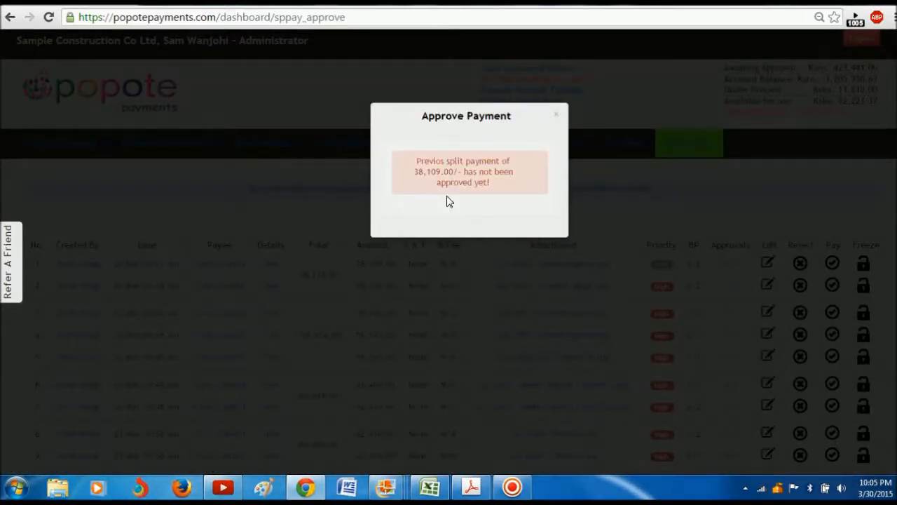
pyautogui.click(256, 220)
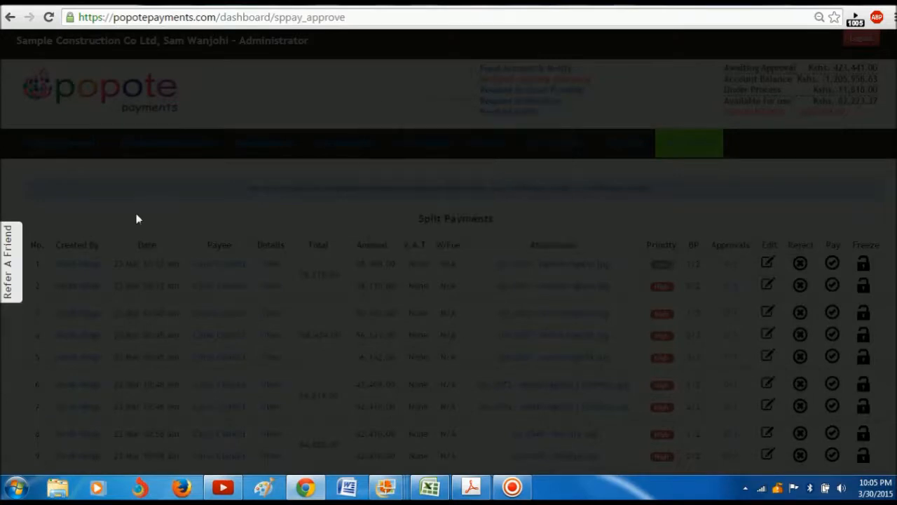
pyautogui.moveTo(90, 156)
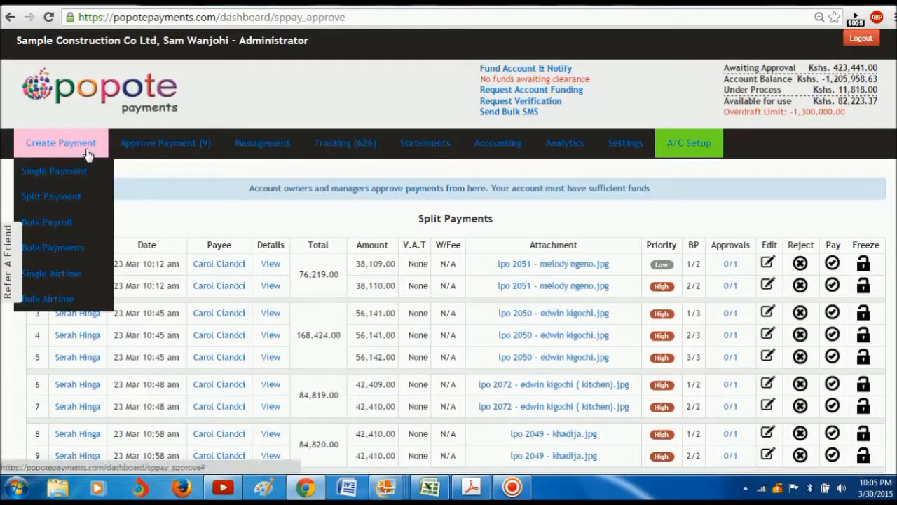
# Step: Start a Bulk Payroll for the Permanent Employee group, paying against None
pyautogui.click(68, 223)
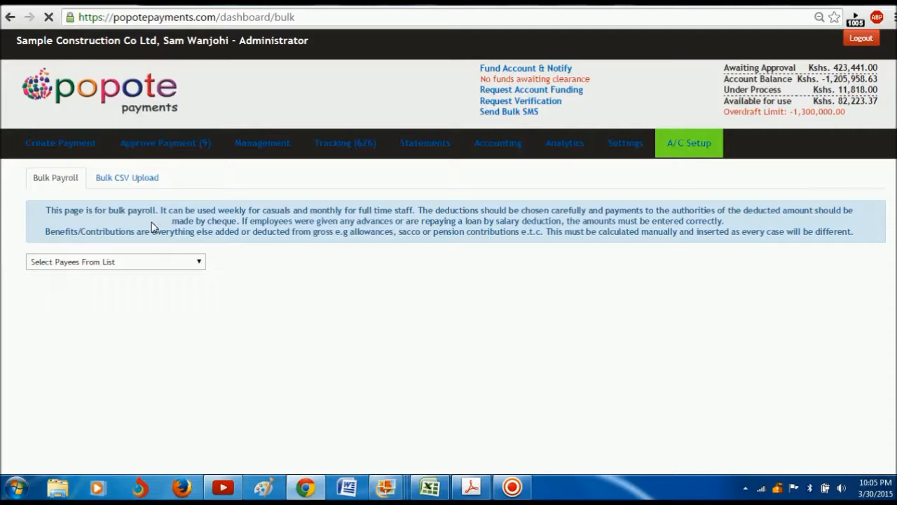
pyautogui.click(200, 264)
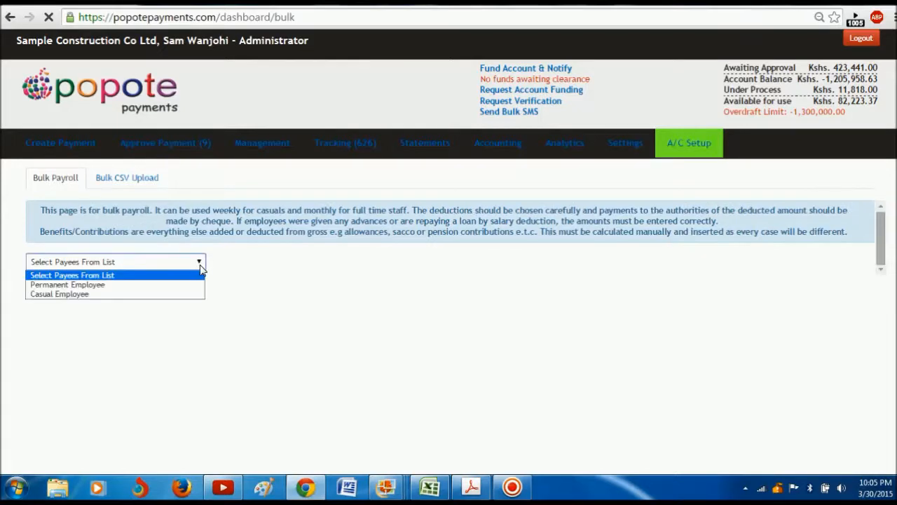
pyautogui.click(95, 288)
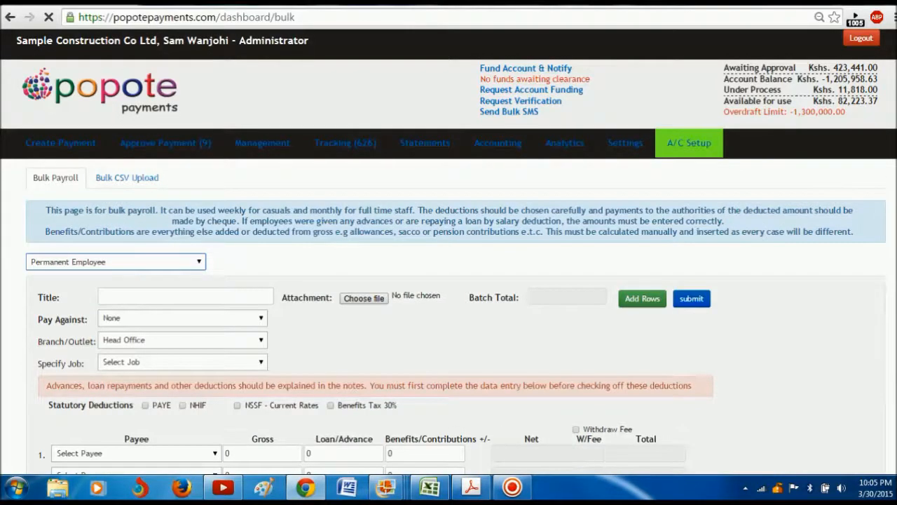
pyautogui.scroll(-2, 449, 280)
pyautogui.scroll(-1, 449, 280)
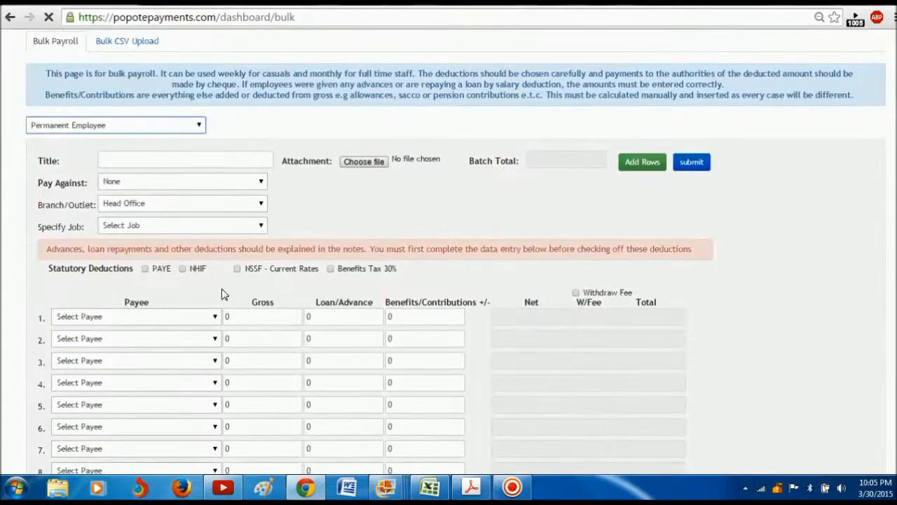
pyautogui.click(150, 161)
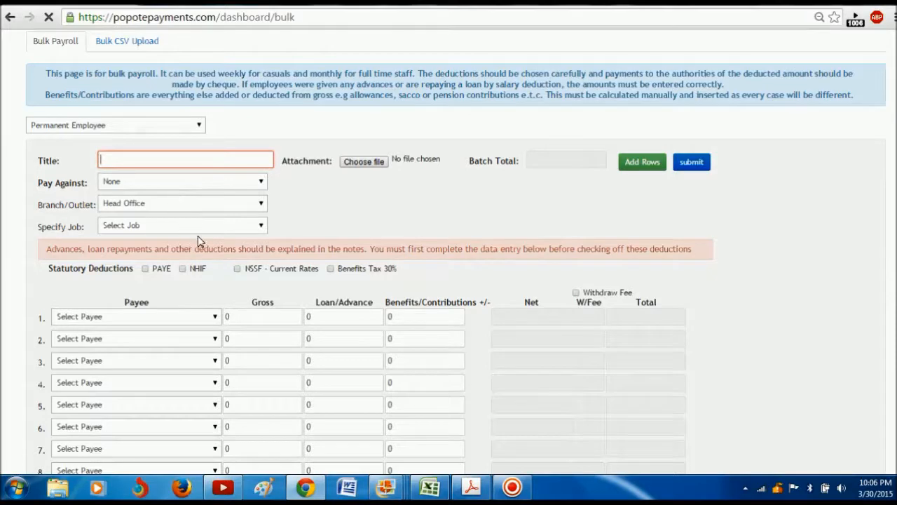
pyautogui.click(259, 183)
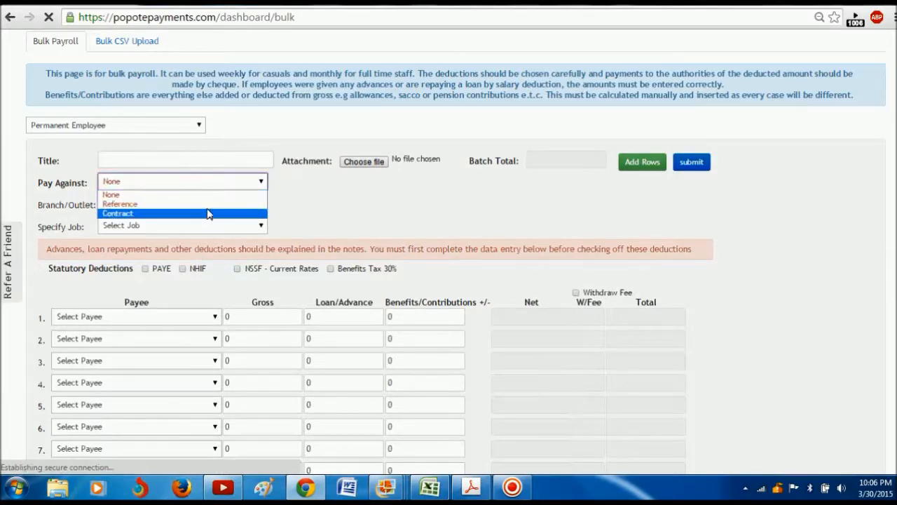
pyautogui.click(320, 204)
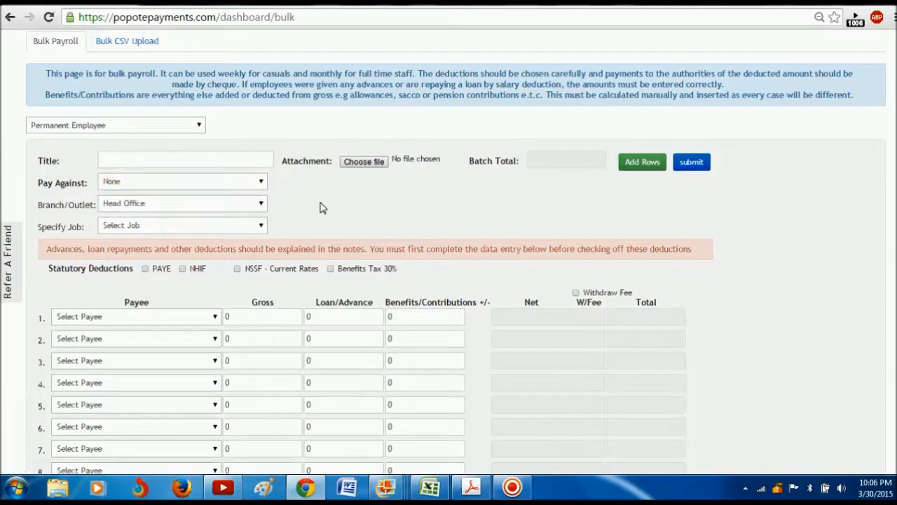
# Step: Choose the employees for payroll rows 1 and 2
pyautogui.click(215, 318)
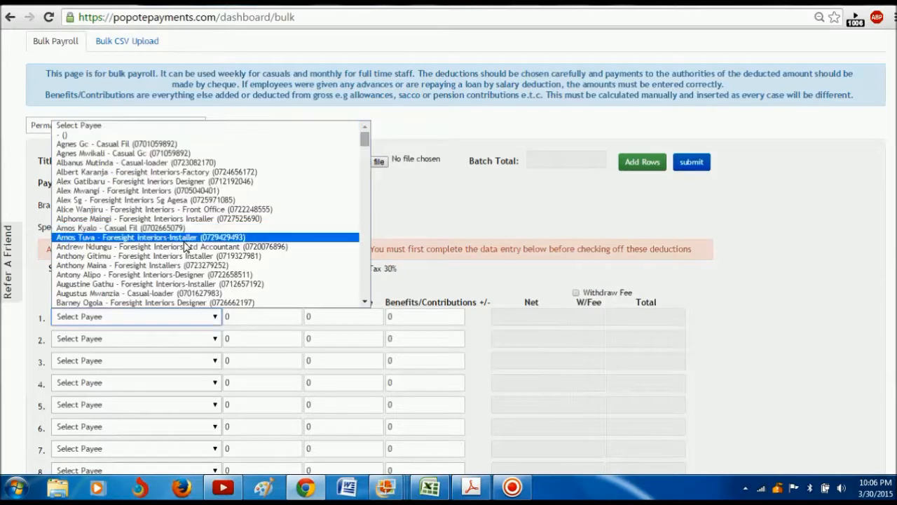
pyautogui.click(187, 265)
pyautogui.click(215, 340)
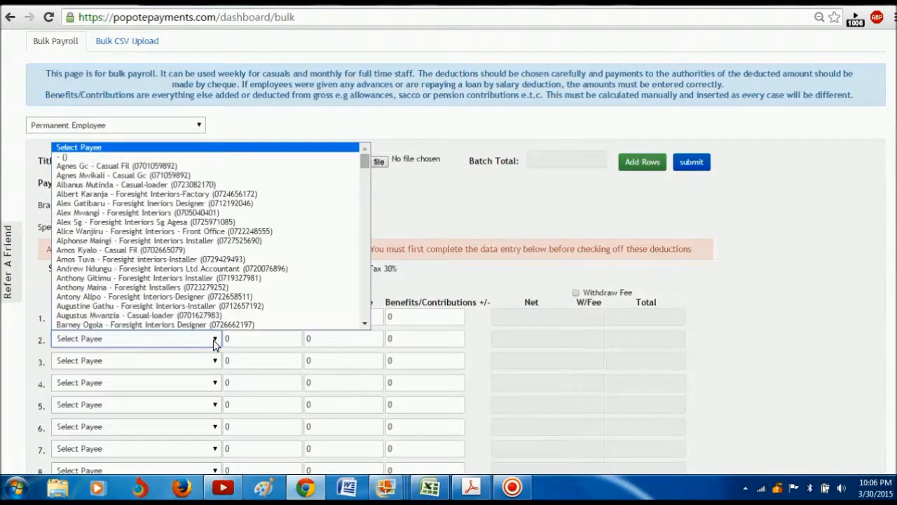
pyautogui.click(174, 316)
# Step: Enter gross amounts 50000 and 30000, a 5000 loan/advance on row 1, and apply PAYE
pyautogui.click(238, 319)
pyautogui.write('50000')
pyautogui.click(220, 338)
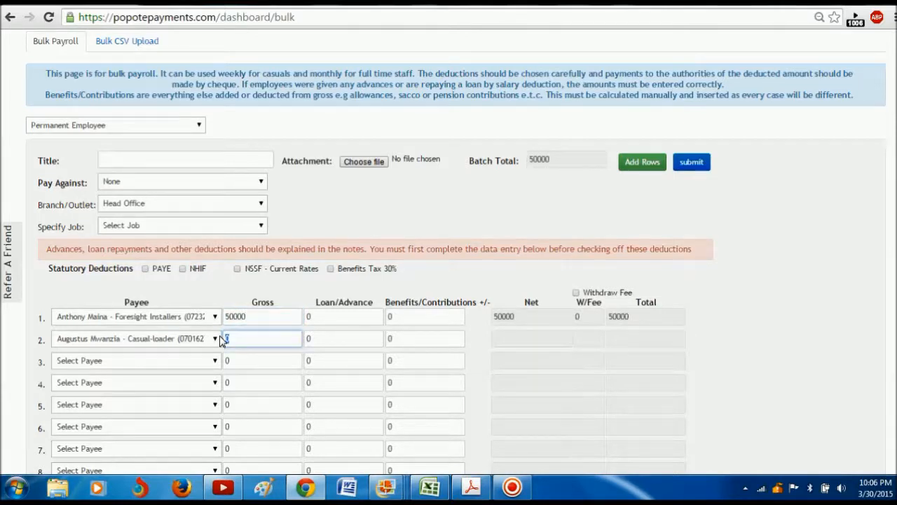
pyautogui.write('530000')
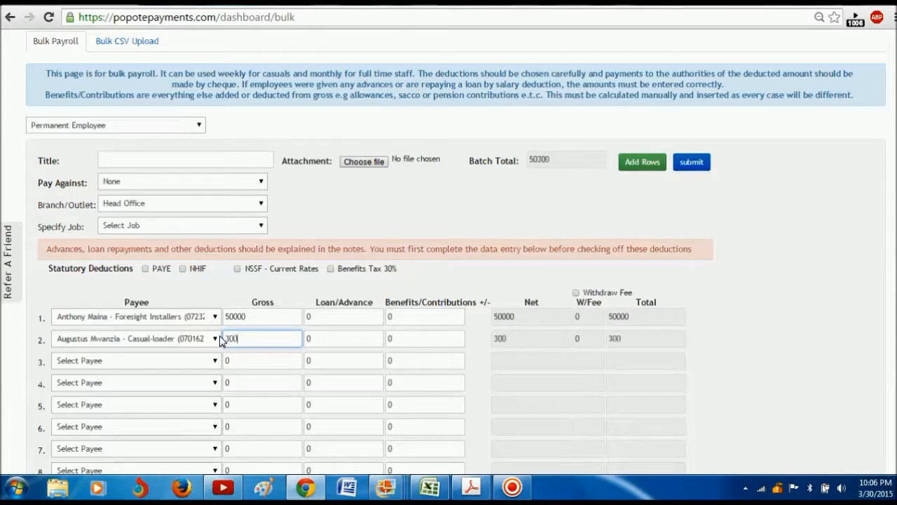
pyautogui.click(312, 316)
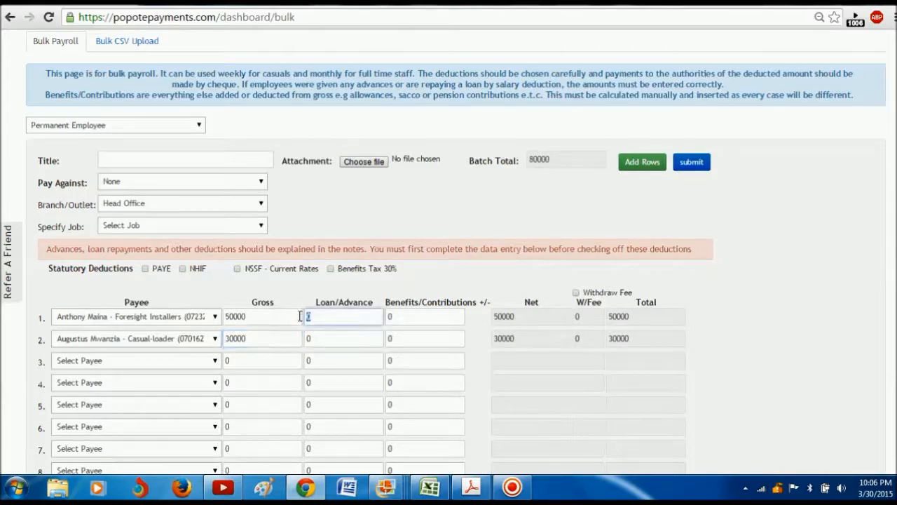
pyautogui.write('5000')
pyautogui.click(400, 319)
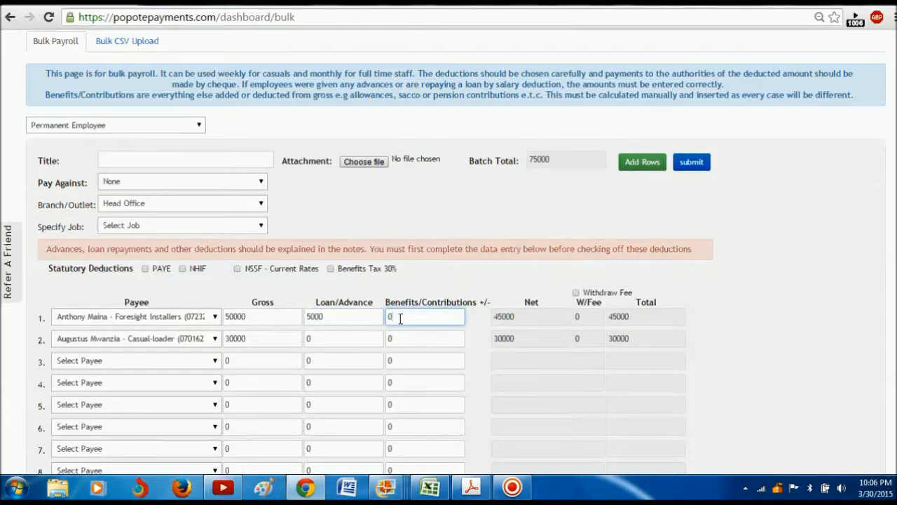
pyautogui.click(146, 269)
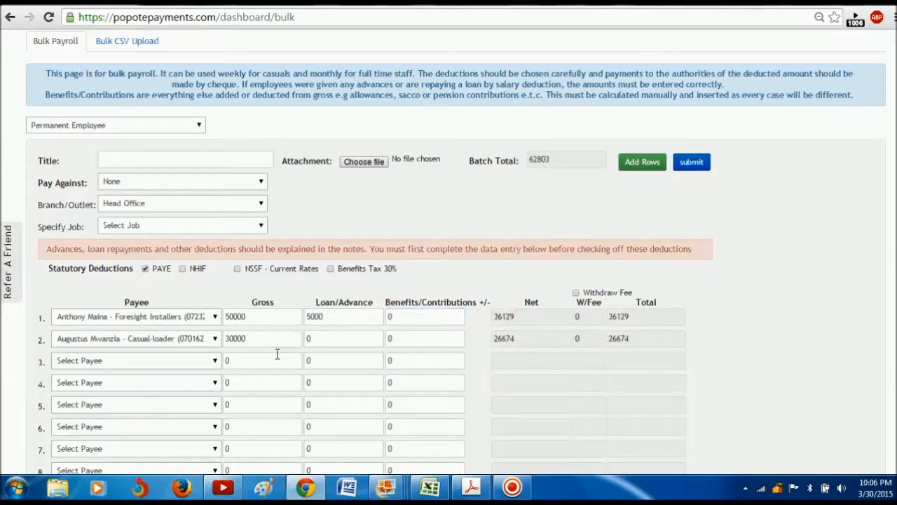
# Step: Keep PAYE applied and add the NHIF and NSSF deductions, bringing the batch total to 61763
pyautogui.click(145, 270)
pyautogui.click(145, 270)
pyautogui.click(182, 269)
pyautogui.scroll(1, 449, 251)
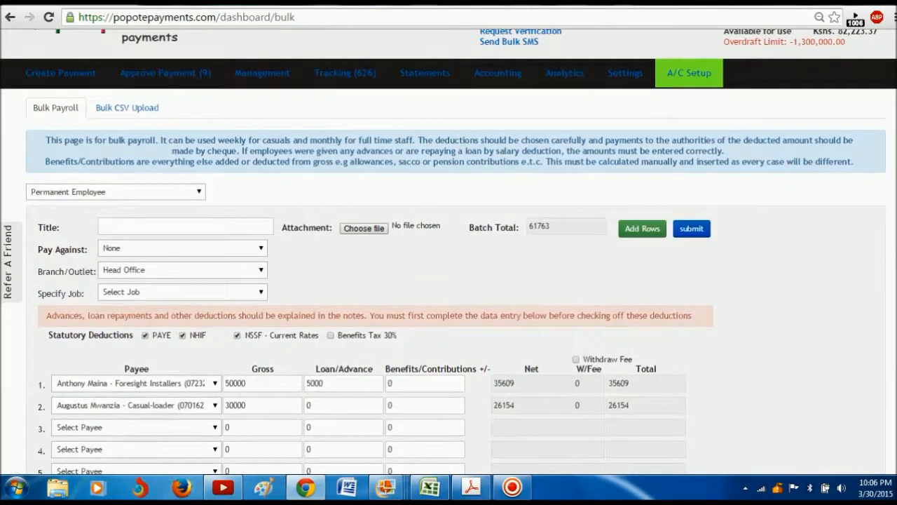
pyautogui.scroll(2, 448, 253)
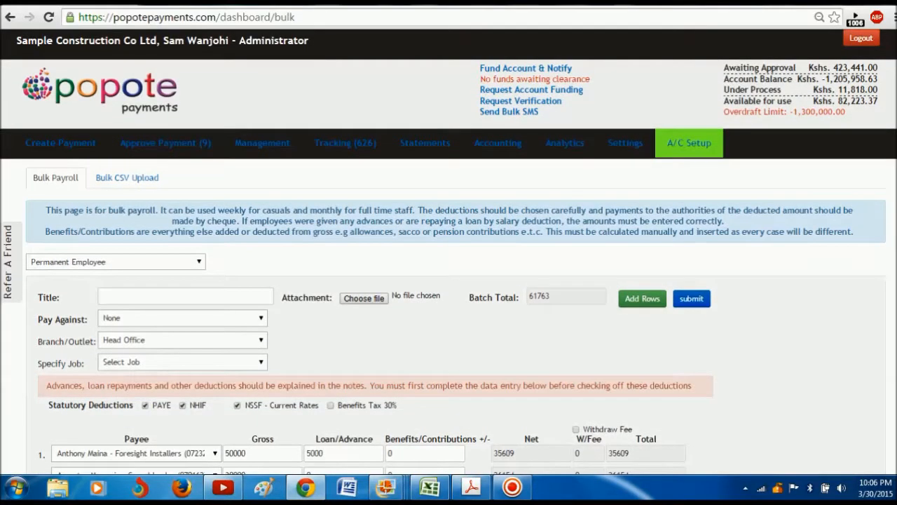
pyautogui.moveTo(148, 144)
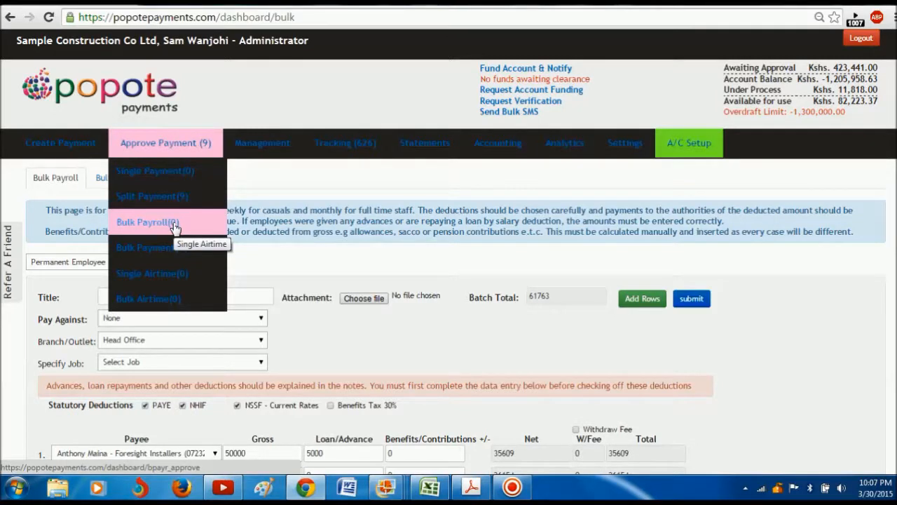
pyautogui.moveTo(62, 144)
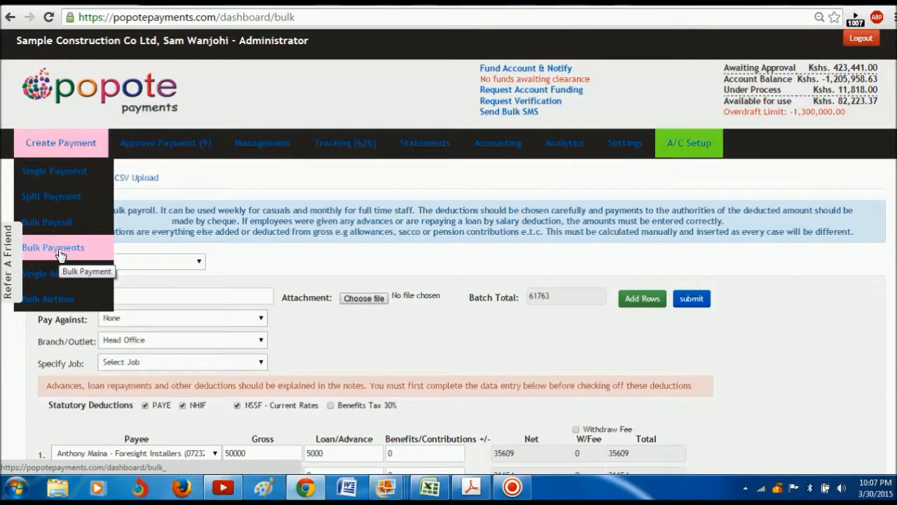
# Step: On the Single Airtime form, set payment type Mobile Number and choose a Safaricom payee
pyautogui.click(55, 280)
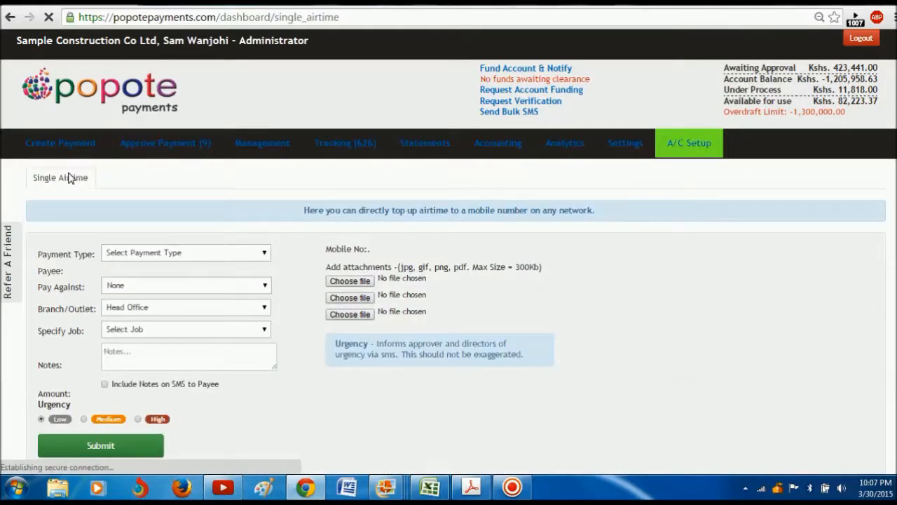
pyautogui.scroll(-1, 851, 176)
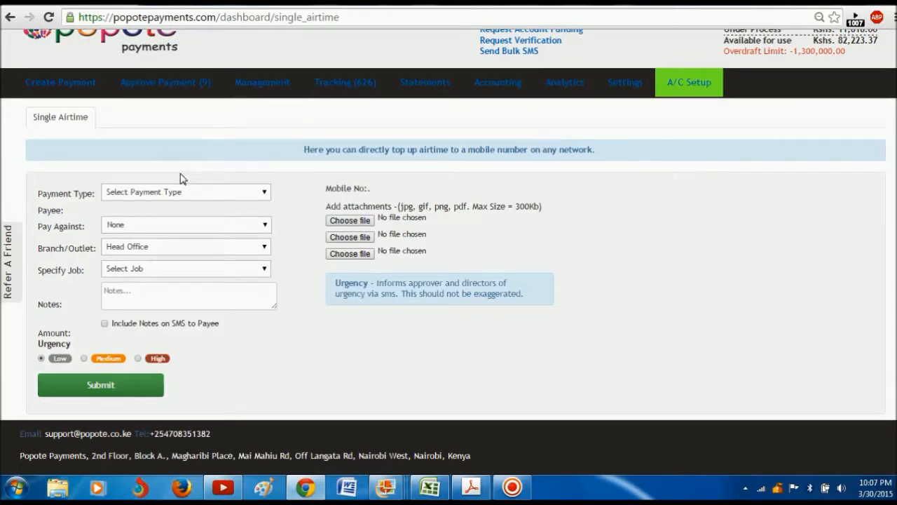
pyautogui.click(231, 192)
pyautogui.click(164, 214)
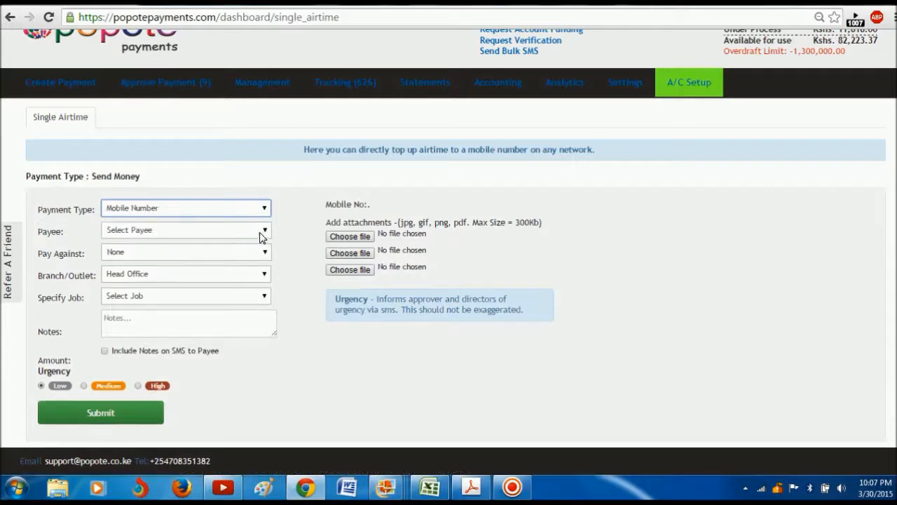
pyautogui.click(257, 232)
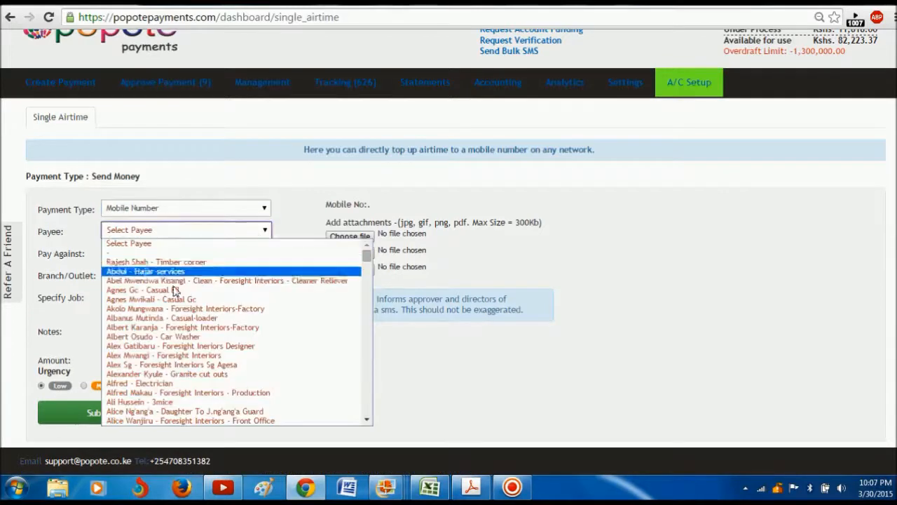
pyautogui.click(171, 365)
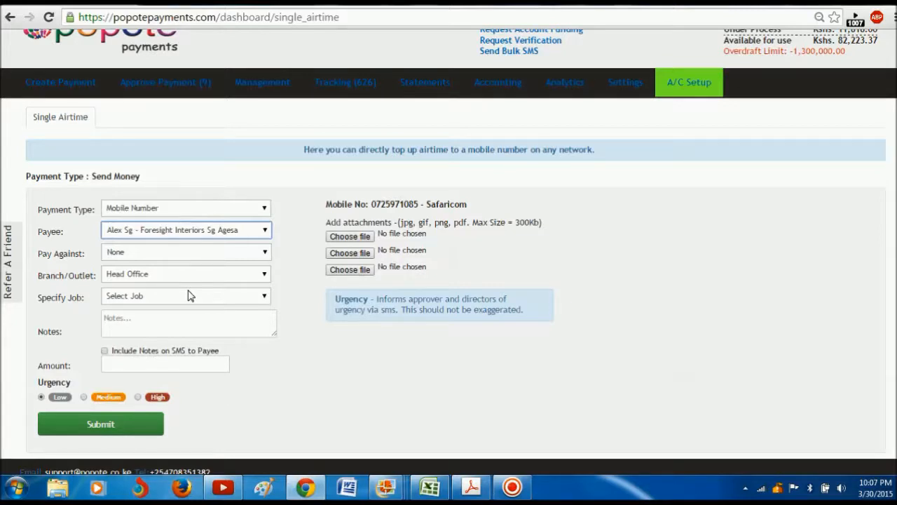
pyautogui.moveTo(70, 84)
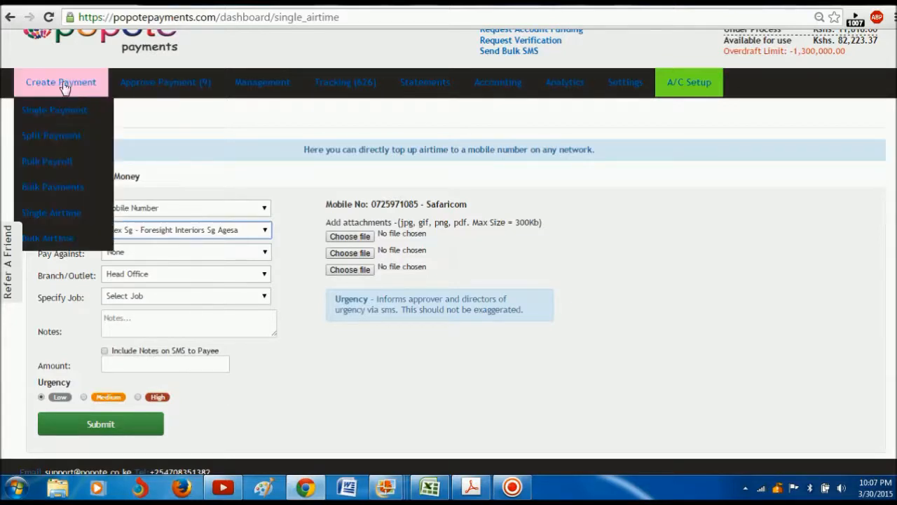
# Step: Start a Bulk Airtime batch for Permanent Employees and choose payees for rows 1 and 2
pyautogui.click(55, 231)
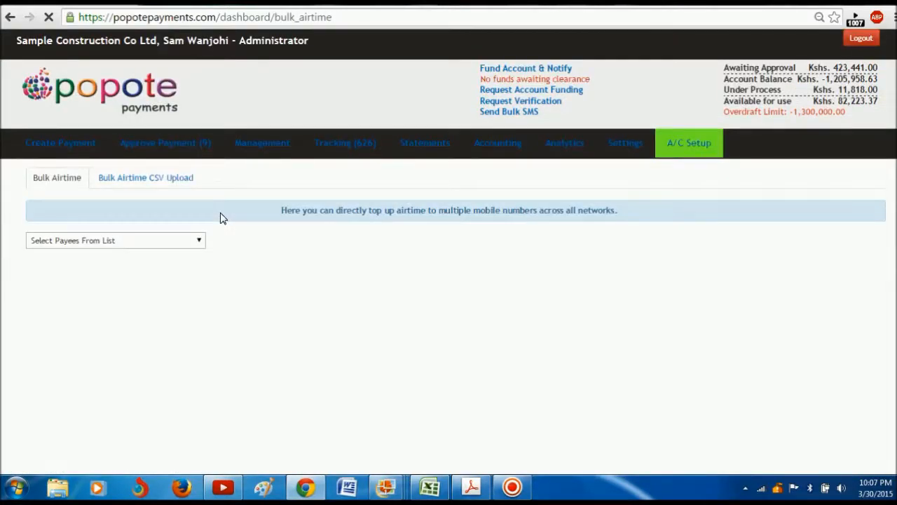
pyautogui.click(200, 241)
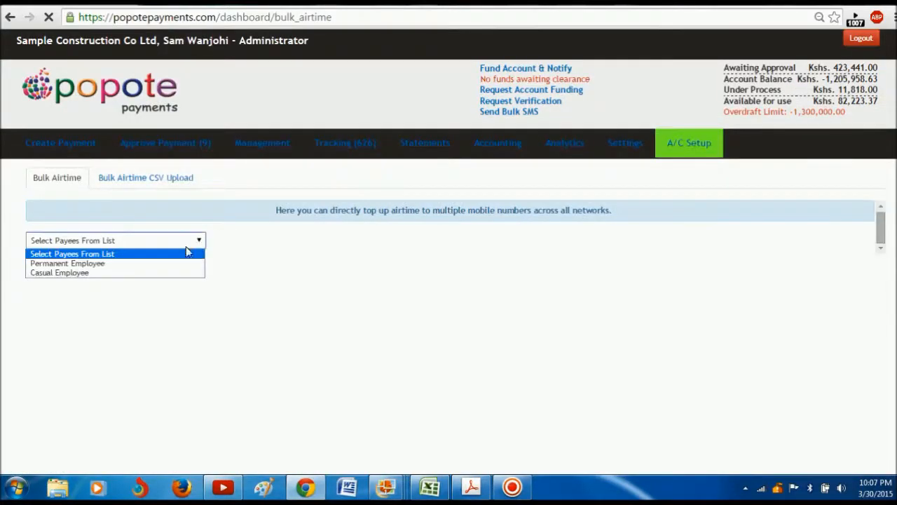
pyautogui.click(147, 264)
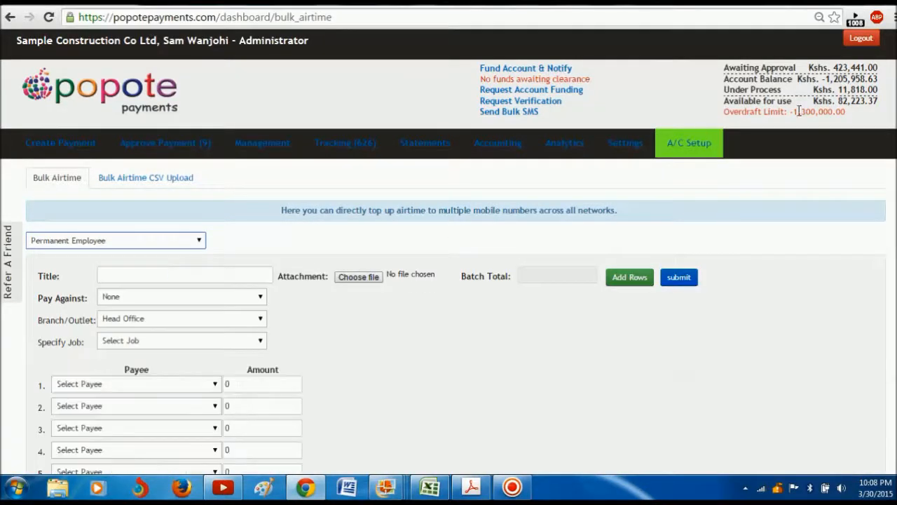
pyautogui.scroll(-2, 314, 228)
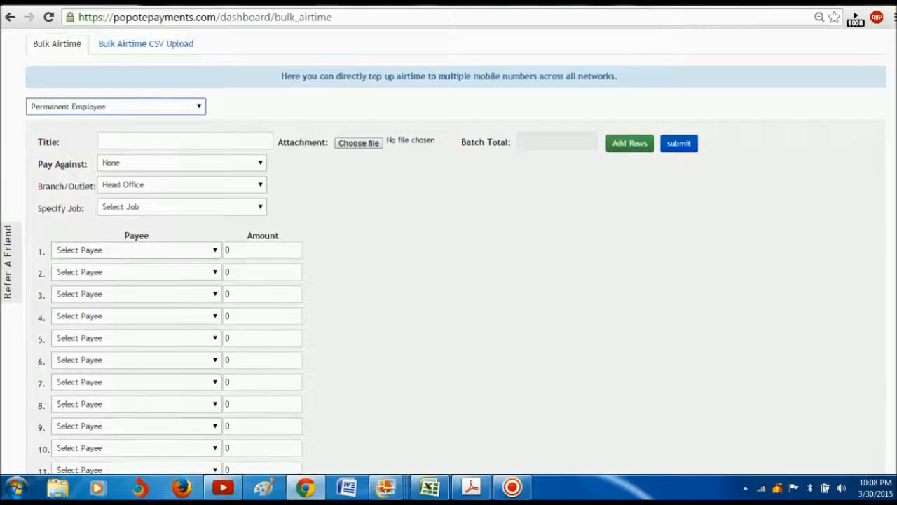
pyautogui.click(209, 250)
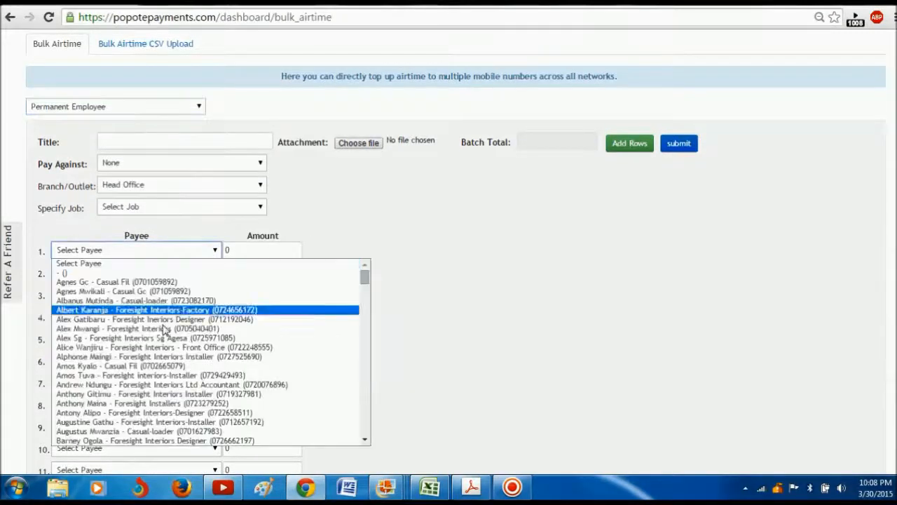
pyautogui.click(168, 327)
pyautogui.click(213, 272)
pyautogui.click(186, 348)
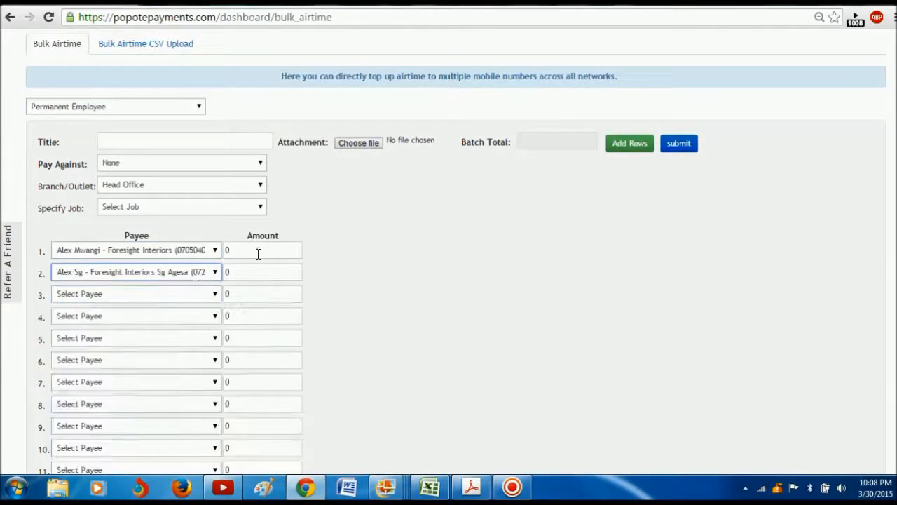
# Step: Submit with row 1's amount unset, triggering the minimum-10 amount warning
pyautogui.click(245, 253)
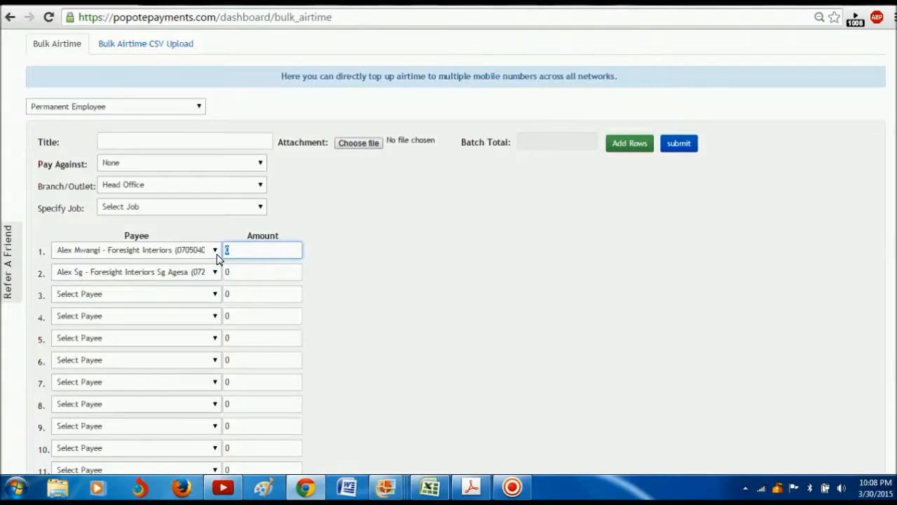
pyautogui.click(682, 148)
pyautogui.click(609, 211)
pyautogui.scroll(2, 448, 253)
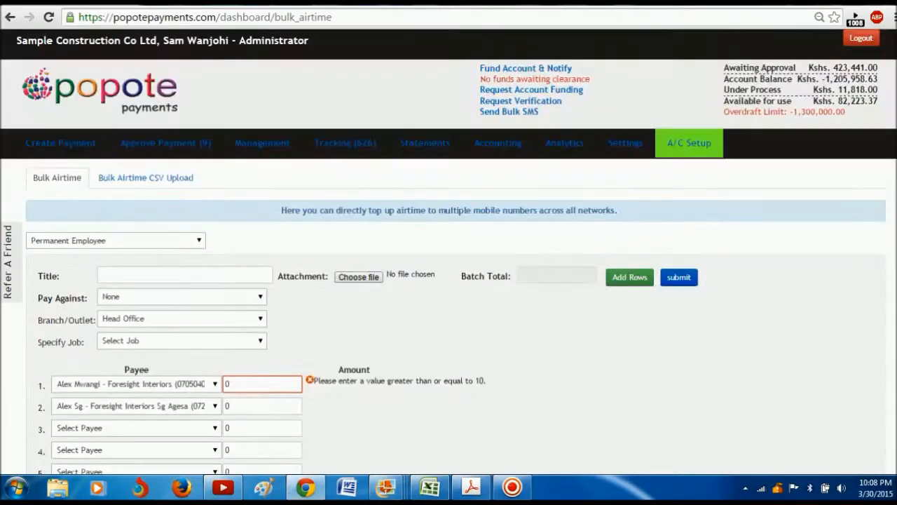